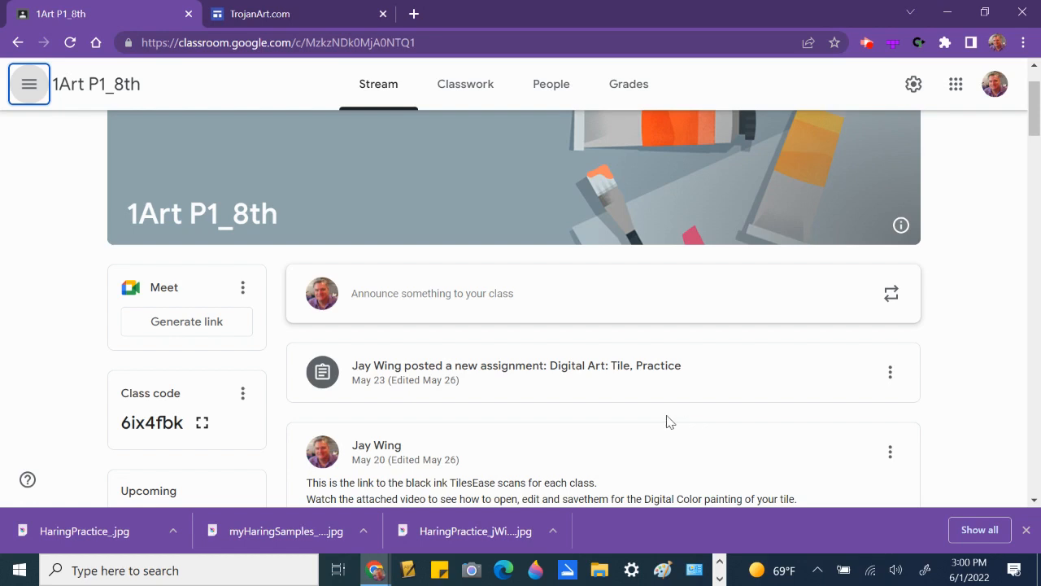
- Open the "Digital Art: Tile, Practice" assignment's instructions in Google Classroom and launch its attached Photopea link
left_click(624, 371)
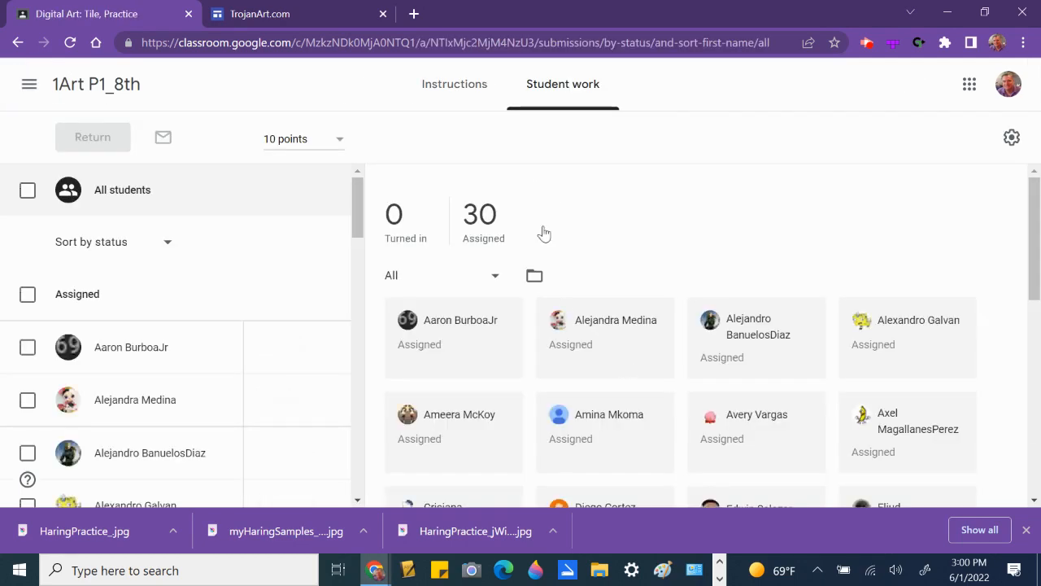
left_click(453, 84)
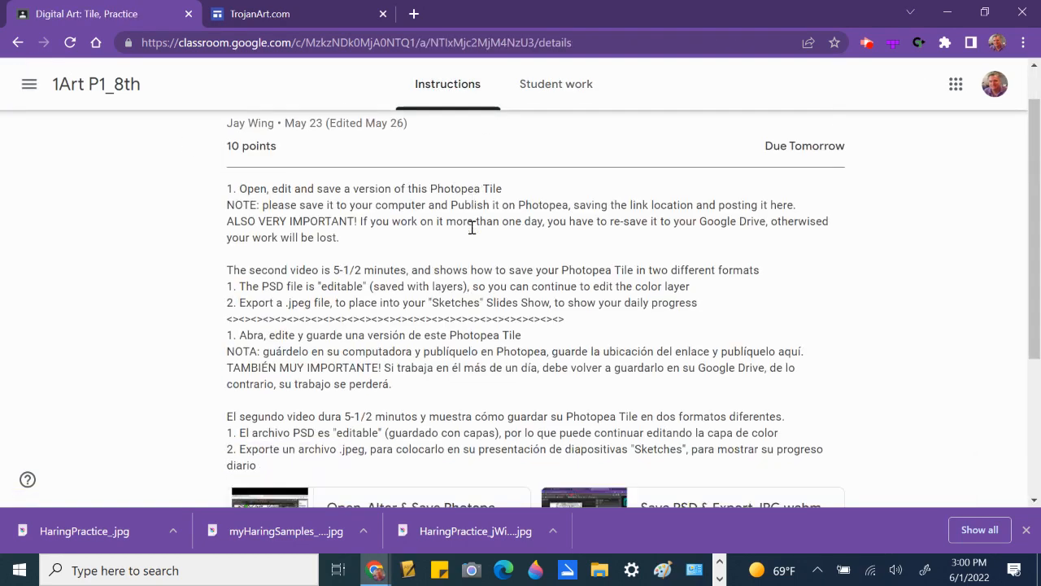
scroll(472, 227, "down", 3)
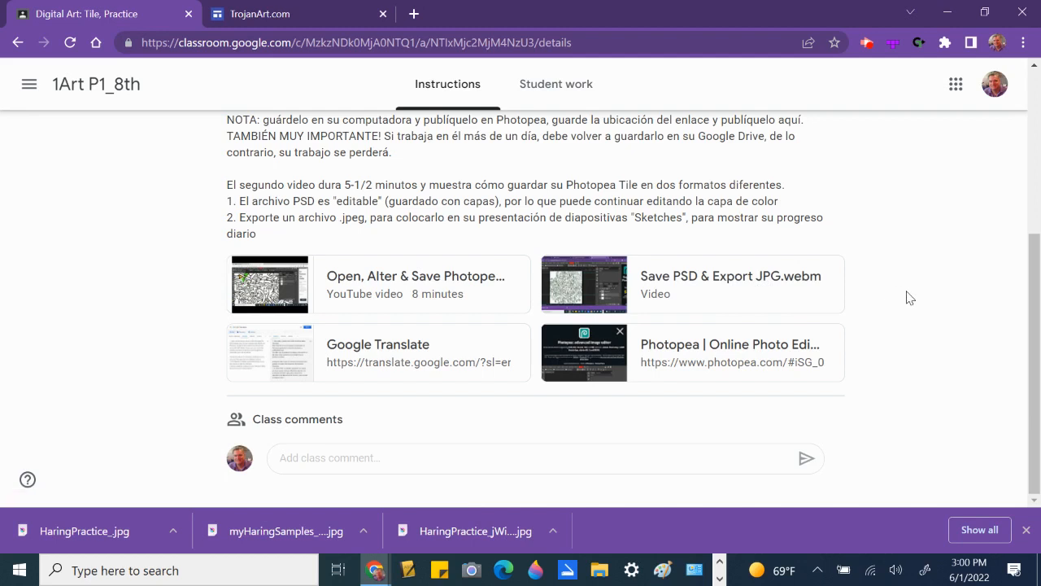
left_click(590, 366)
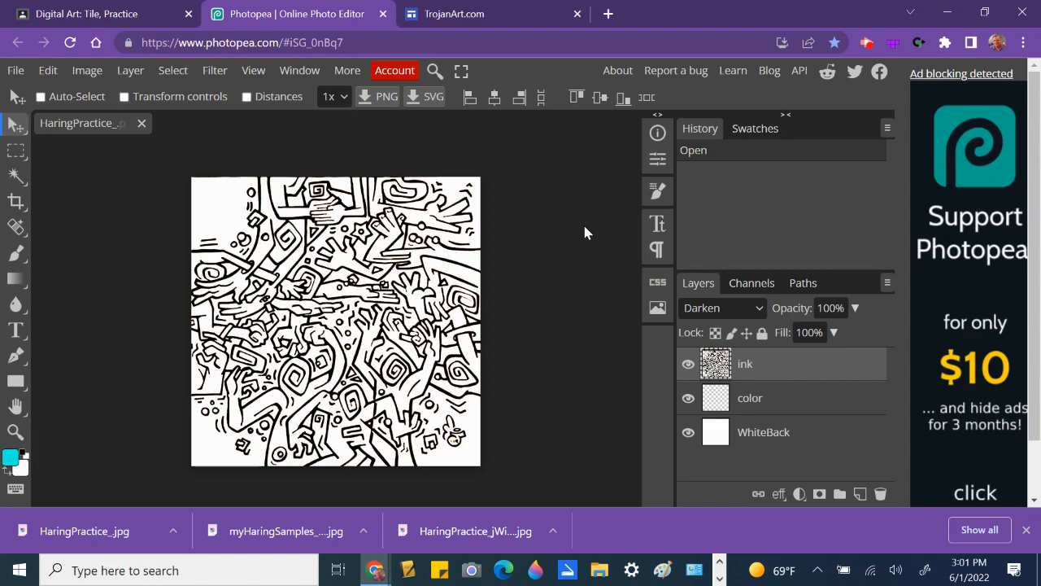
- Examine the tile's ink lines at pixel level and then the overall drawing
key("ctrl+plus")
key("ctrl+plus")
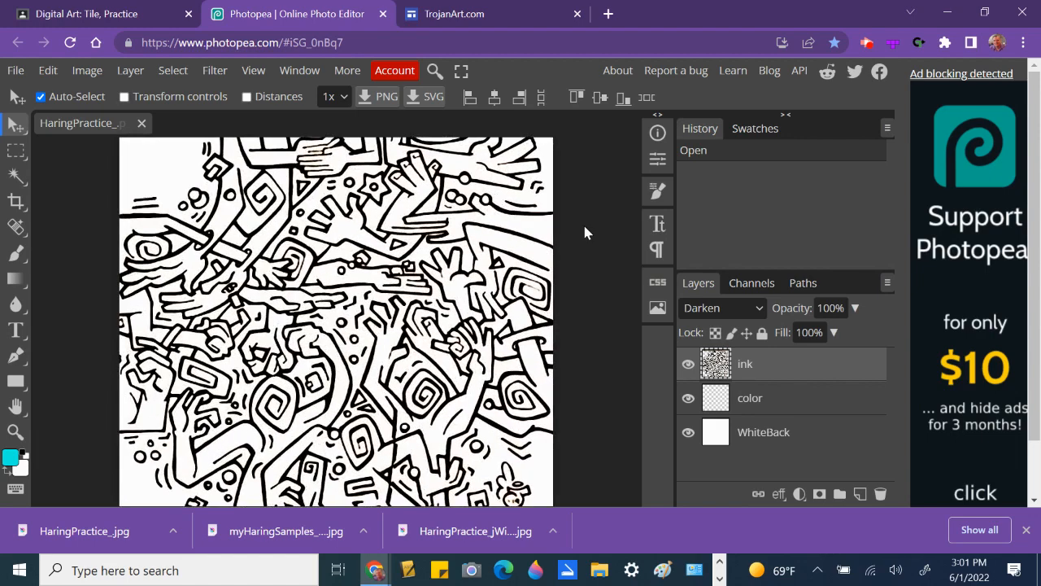
key("ctrl+plus")
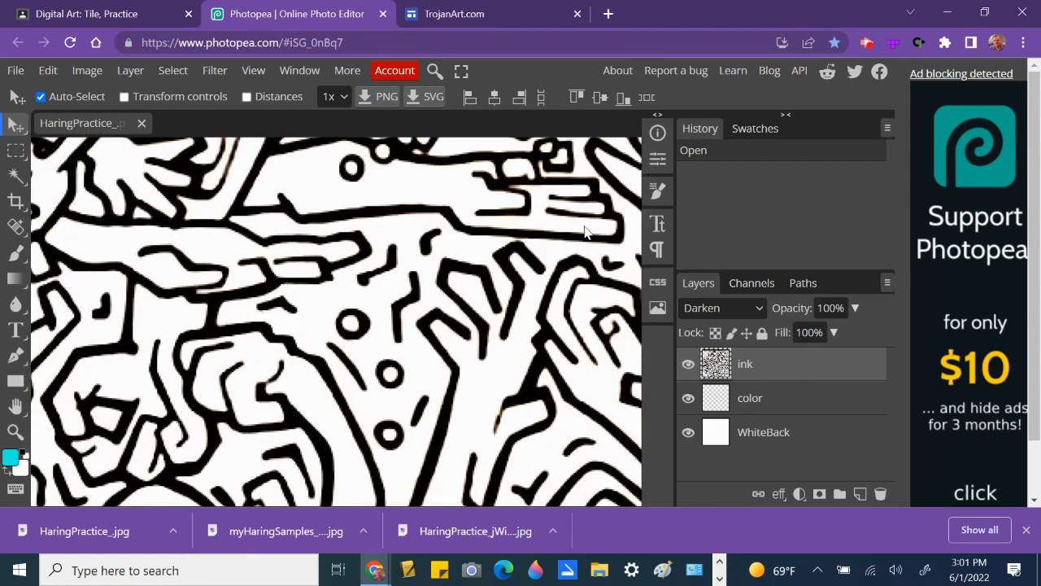
key("ctrl+plus")
key("ctrl+plus")
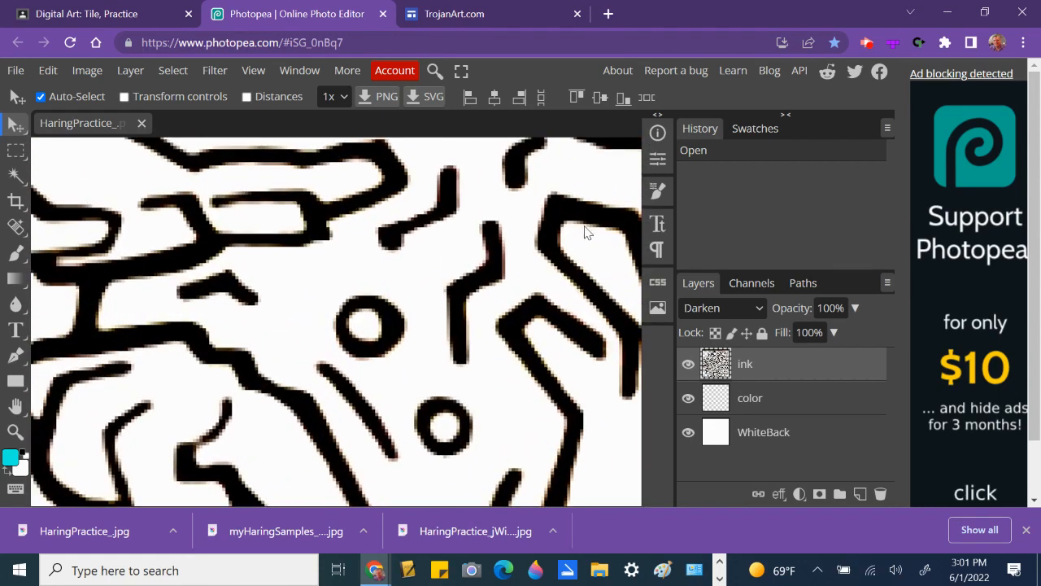
key("ctrl+plus")
key("ctrl+plus")
key("ctrl+plus")
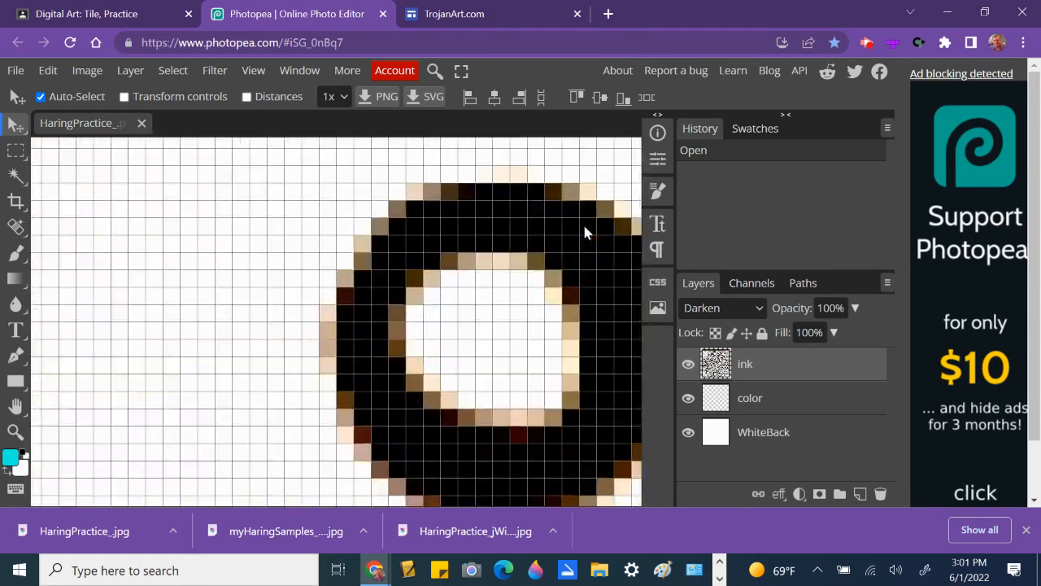
key("ctrl+plus")
key("ctrl+plus")
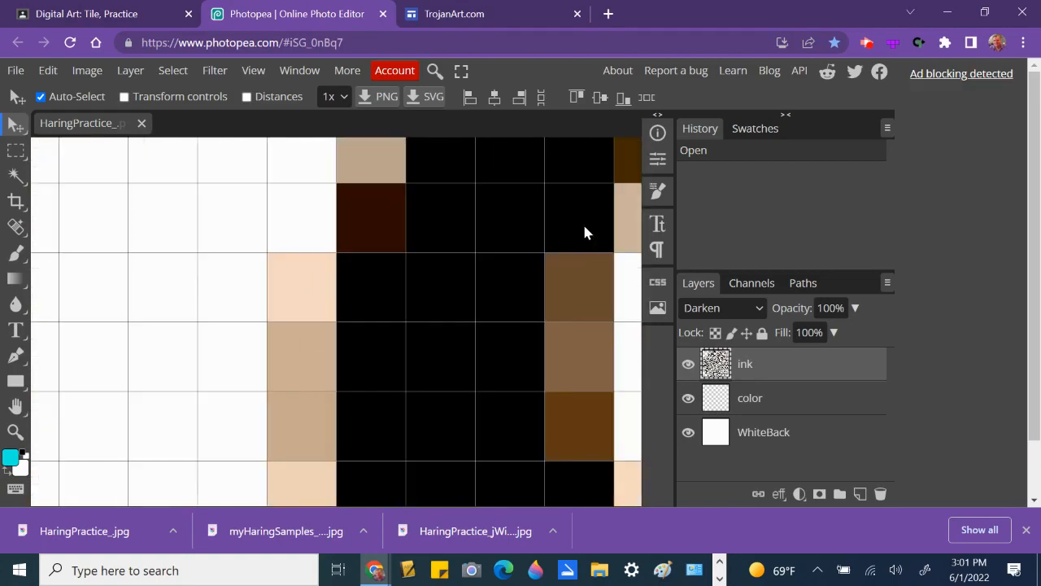
key("ctrl+minus")
key("ctrl+minus")
key("ctrl+minus")
key("ctrl+minus")
key("ctrl+minus")
key("ctrl+minus")
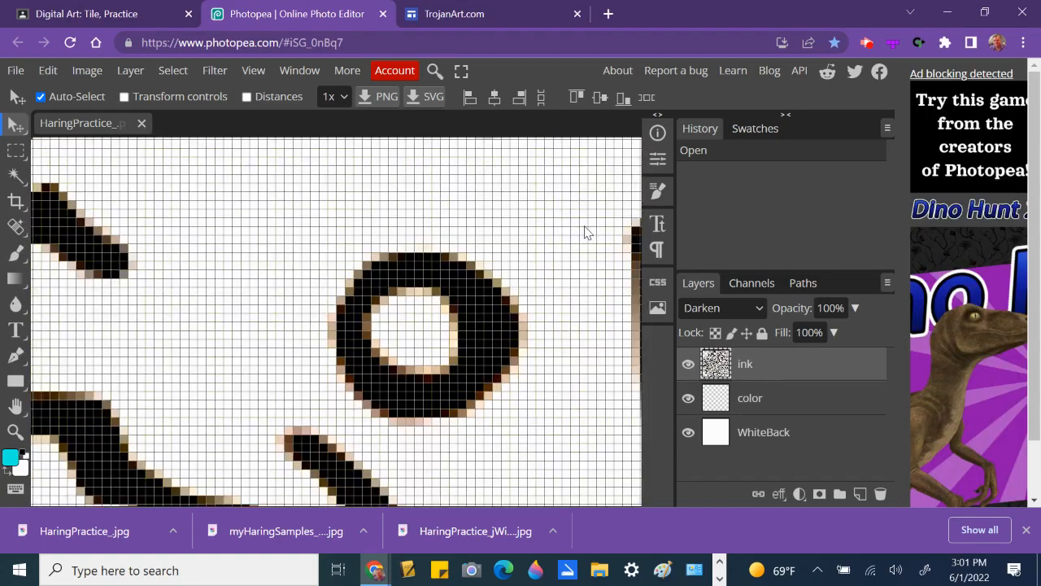
key("ctrl+minus")
key("ctrl+minus")
key("ctrl+minus")
key("ctrl+minus")
key("ctrl+minus")
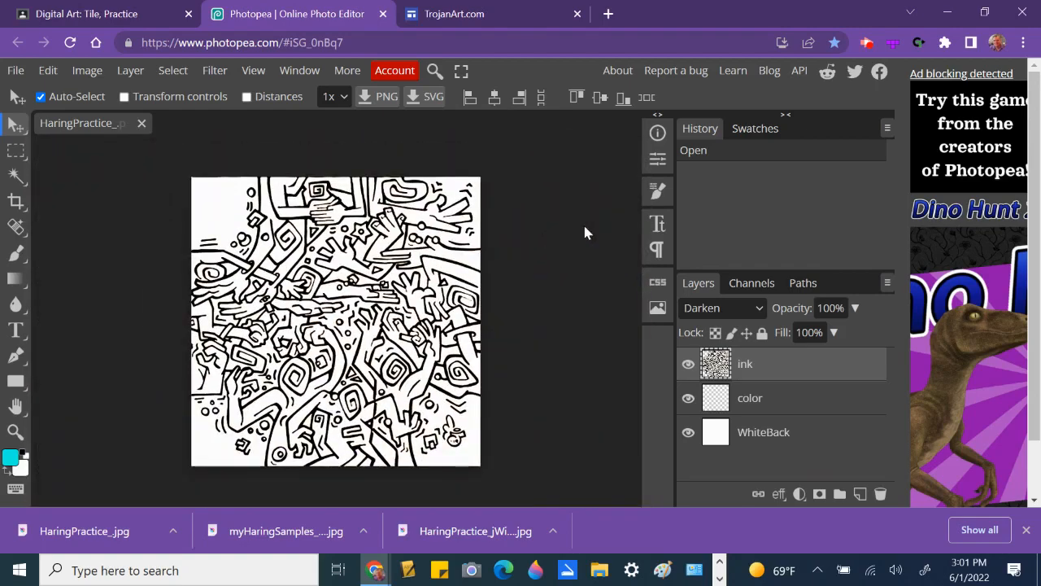
key("ctrl+plus")
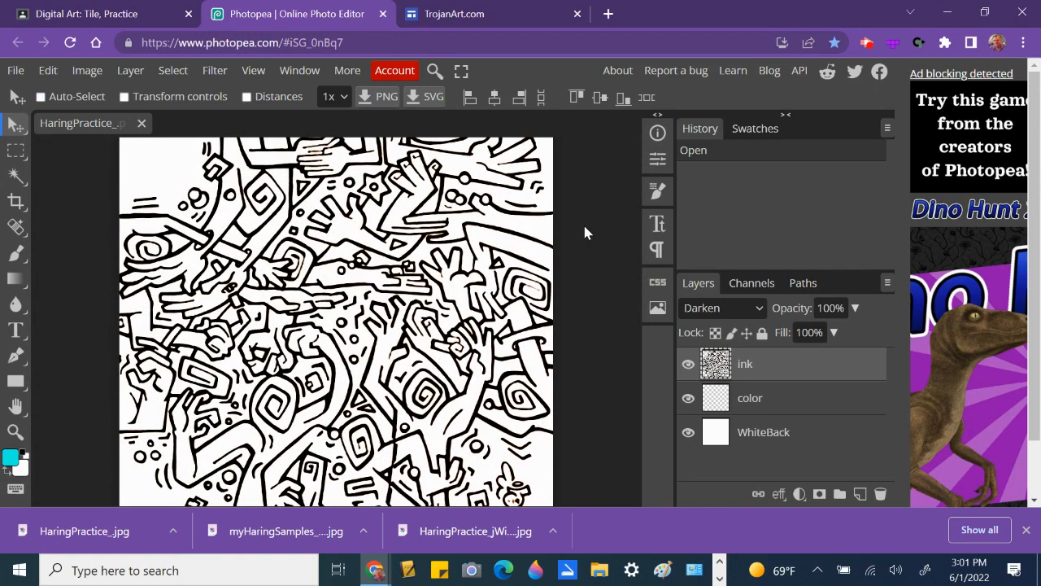
- Hide and reshow the ink and color layers to inspect what each contributes above the WhiteBack layer
left_click(687, 366)
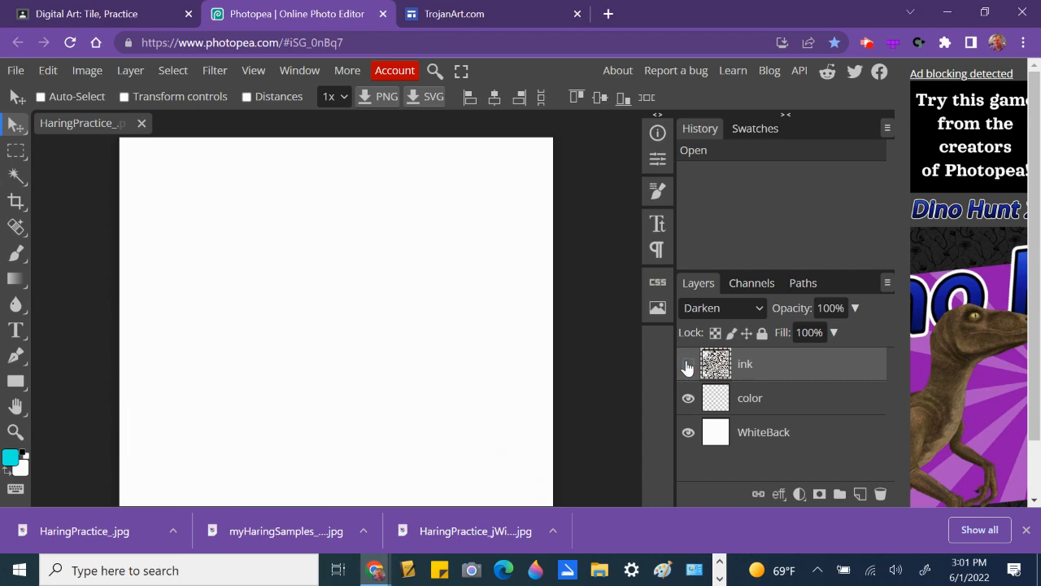
left_click(687, 366)
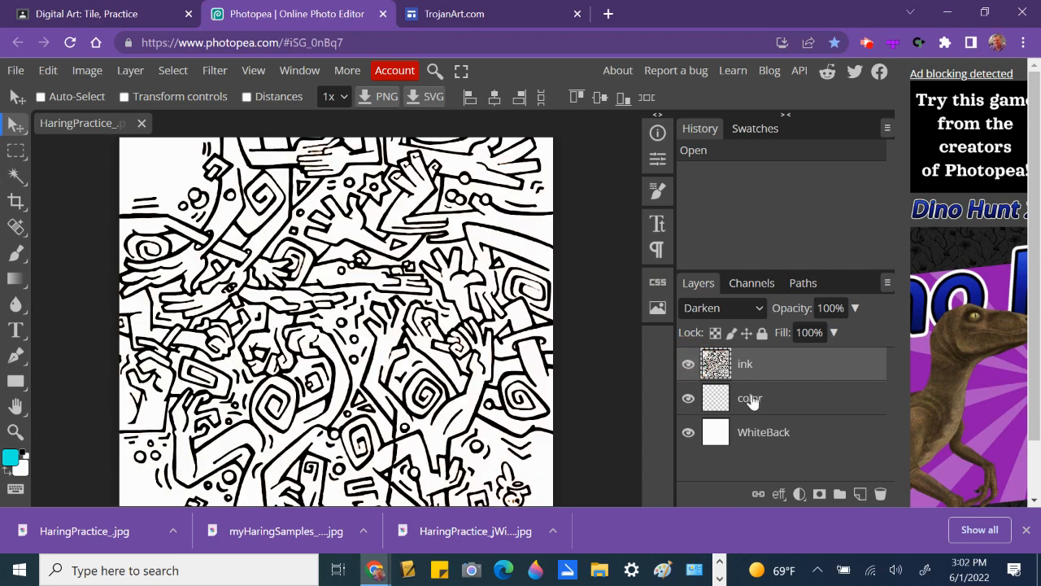
left_click(786, 435)
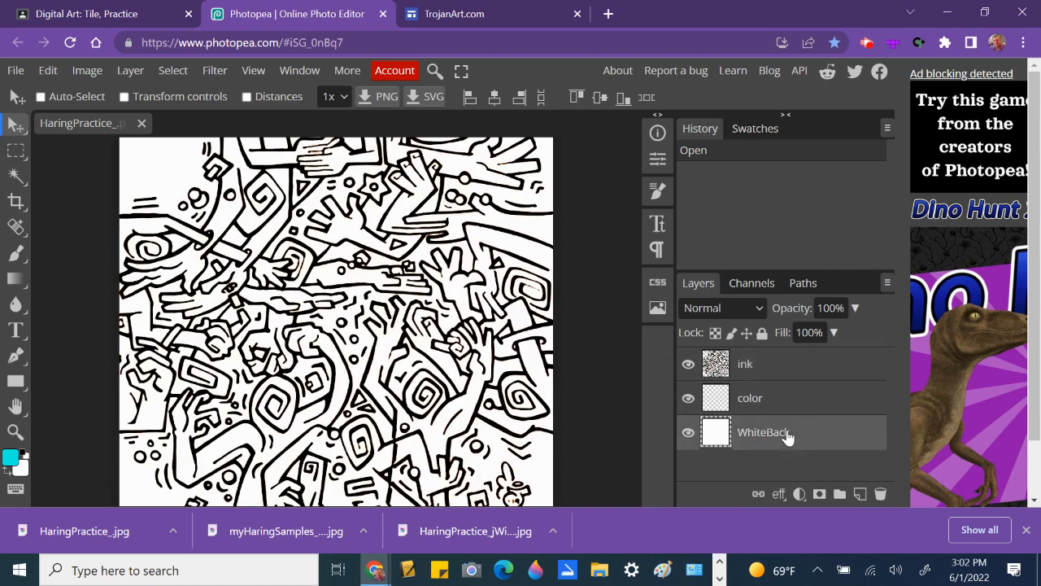
left_click(688, 398)
left_click(688, 363)
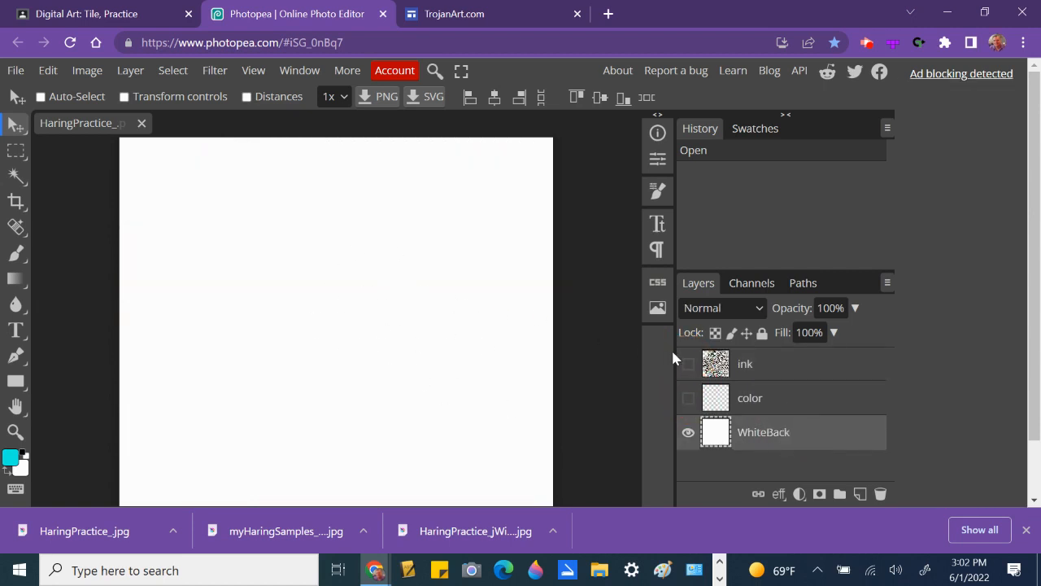
left_click(688, 398)
left_click(688, 363)
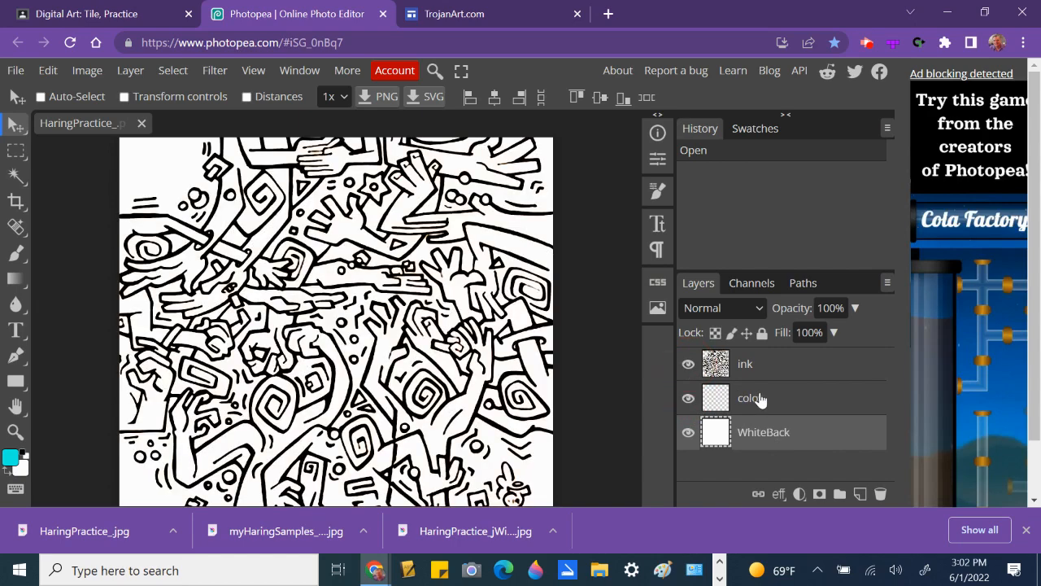
- Select the color layer and set the foreground color to purple, hex 9c08f8
left_click(759, 398)
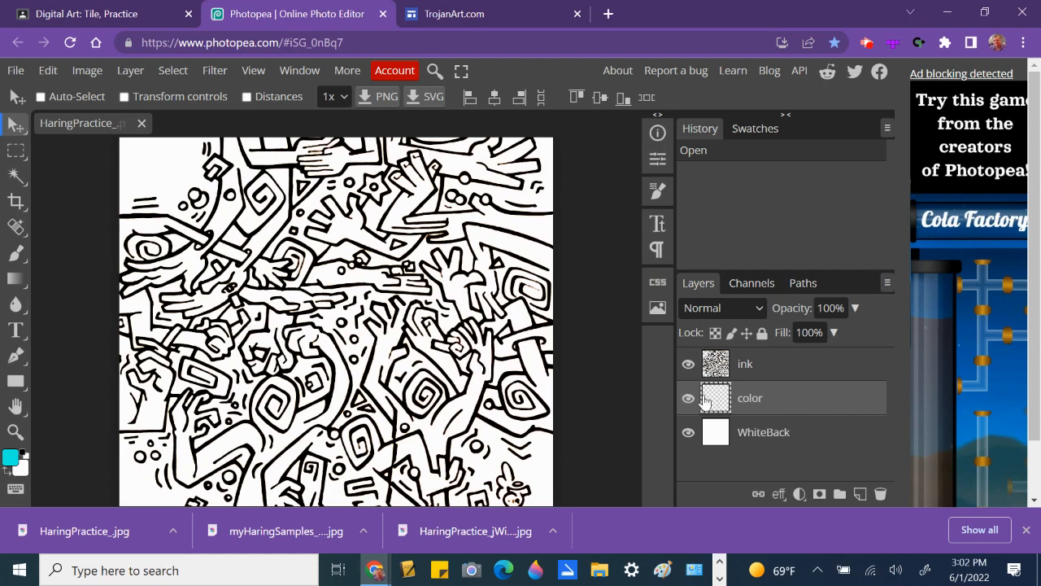
left_click(9, 458)
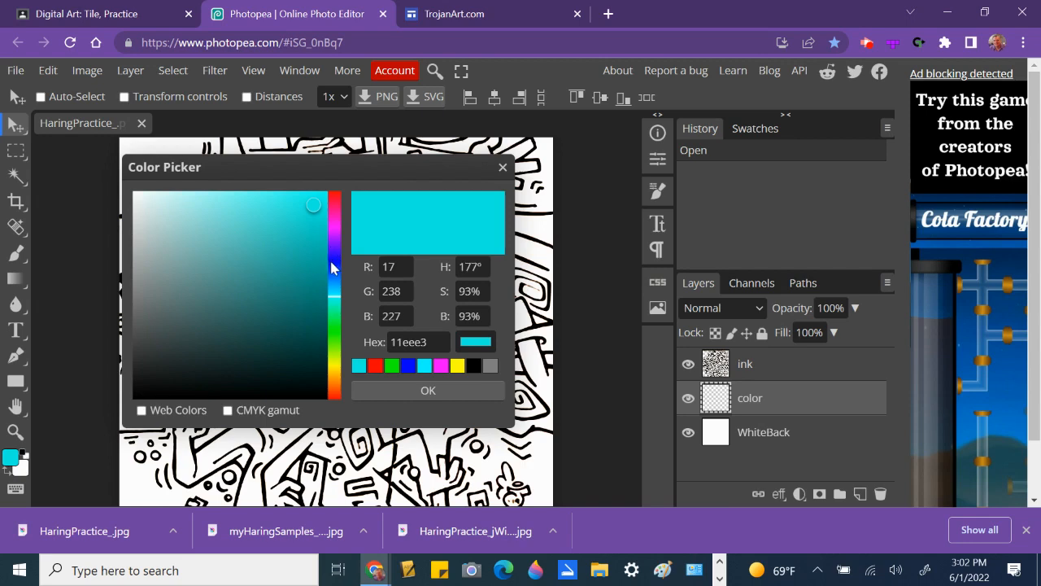
left_click(310, 205)
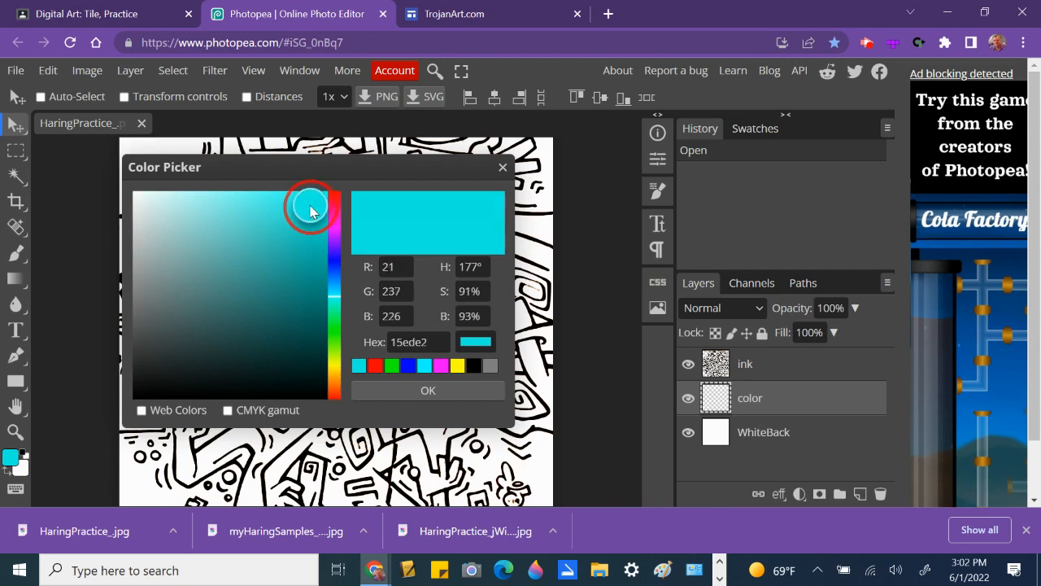
left_click(334, 288)
mouse_move(335, 288)
left_mouse_down()
mouse_move(336, 206)
mouse_move(334, 233)
left_mouse_up()
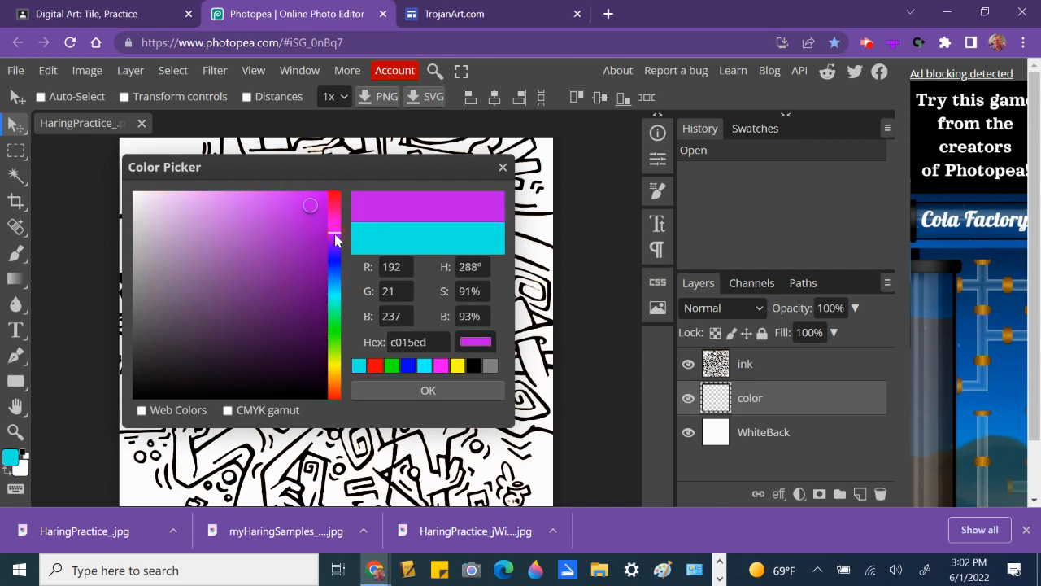
left_click(335, 239)
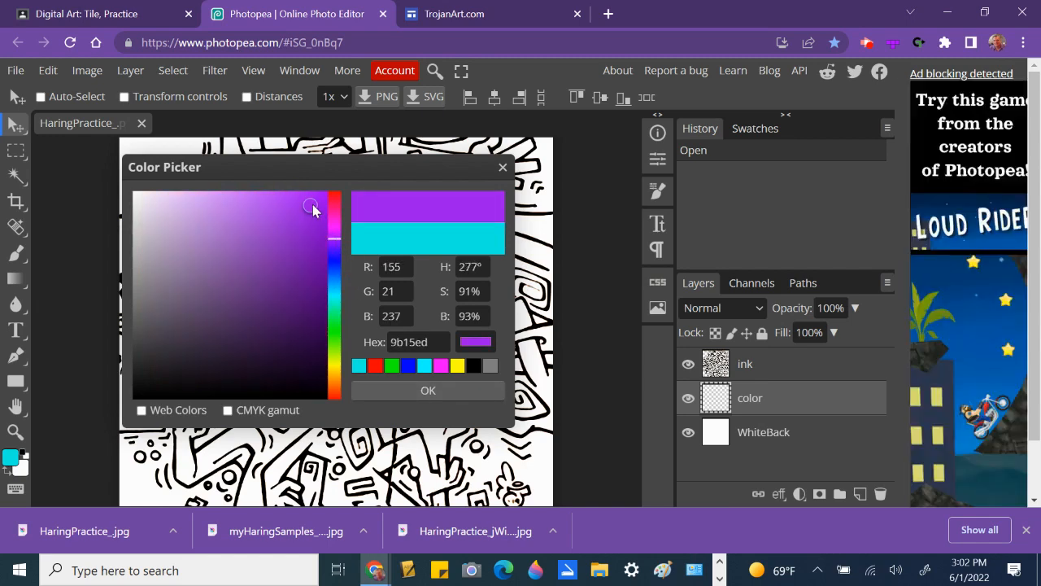
left_click(321, 201)
left_click_drag(321, 199, 322, 196)
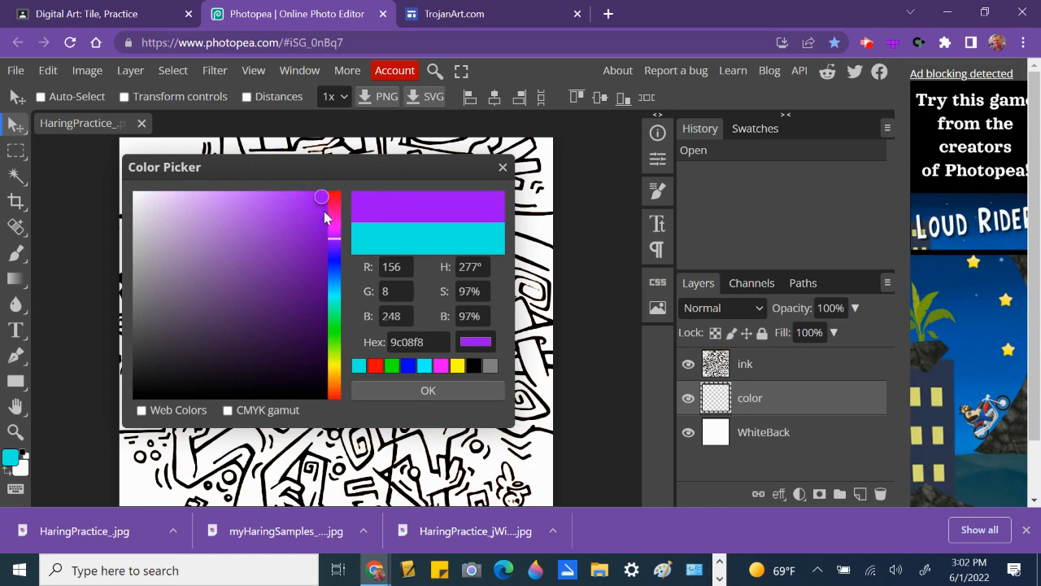
left_click(411, 391)
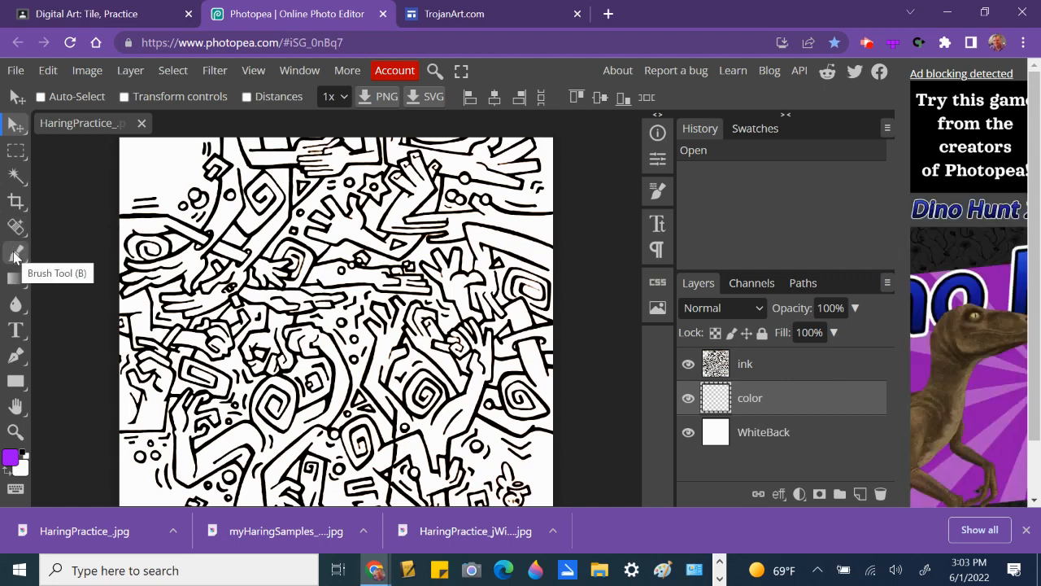
- Paint the small enclosed shape above the crossing arm in the drawing's upper-left area purple with the Brush tool
left_click(13, 257)
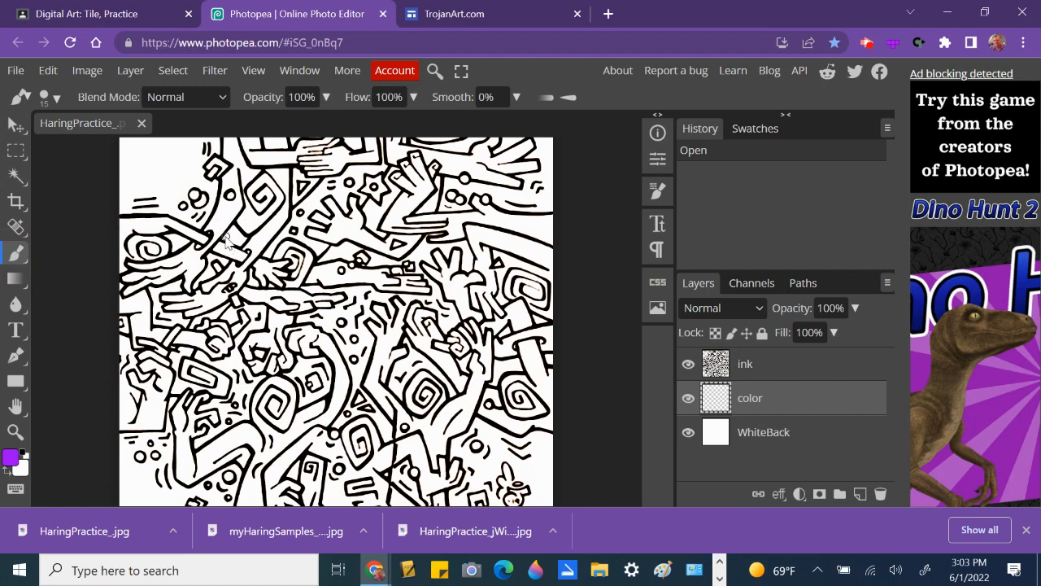
left_click_drag(227, 240, 234, 237)
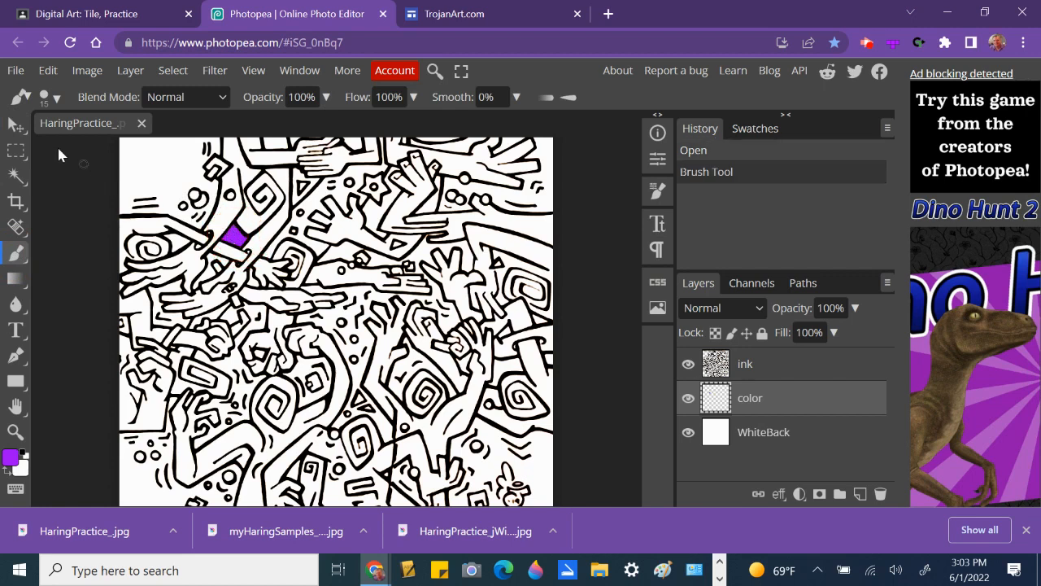
left_click(18, 127)
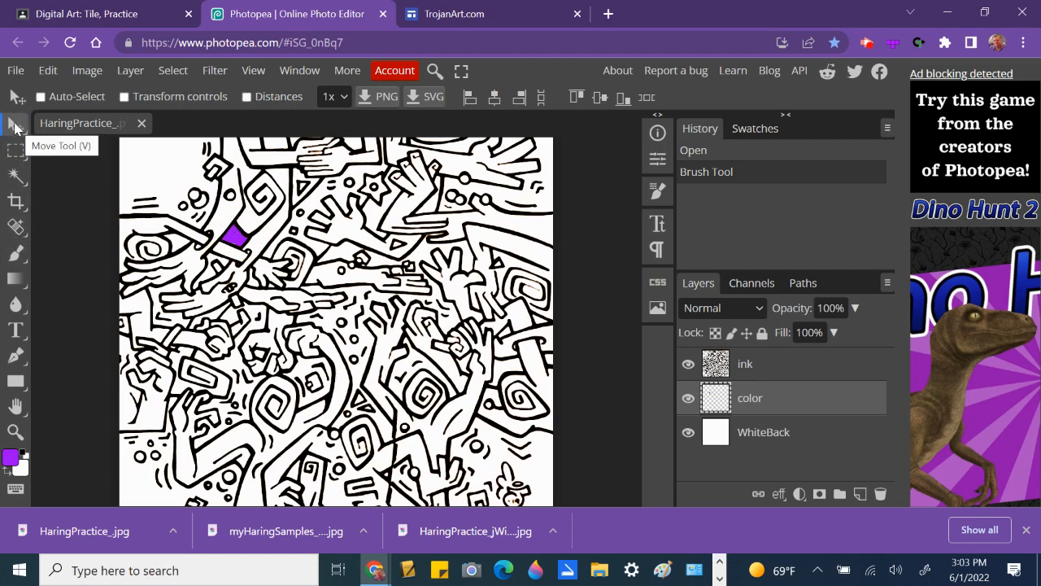
left_click(14, 126)
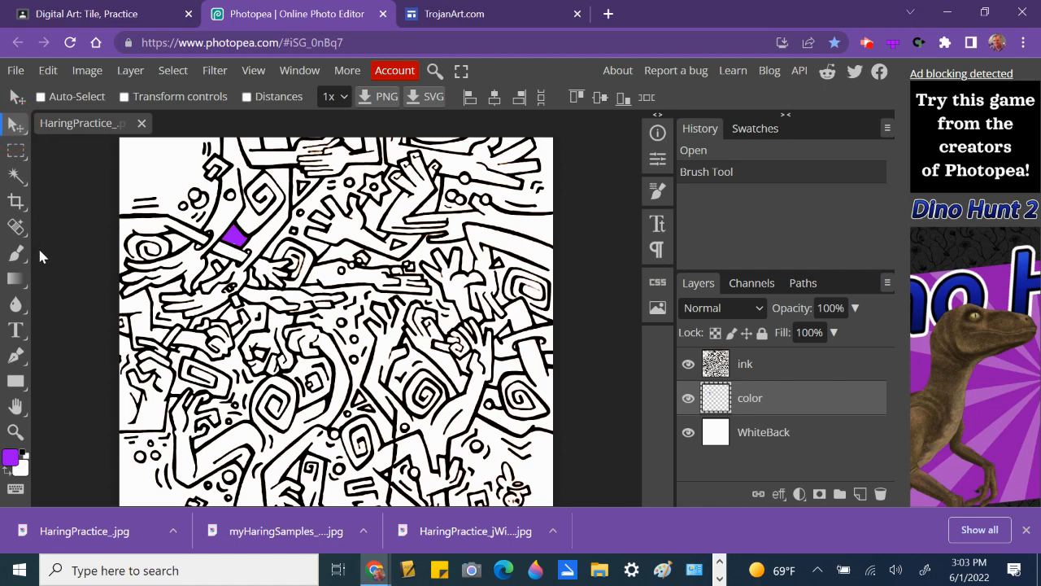
left_click(31, 252)
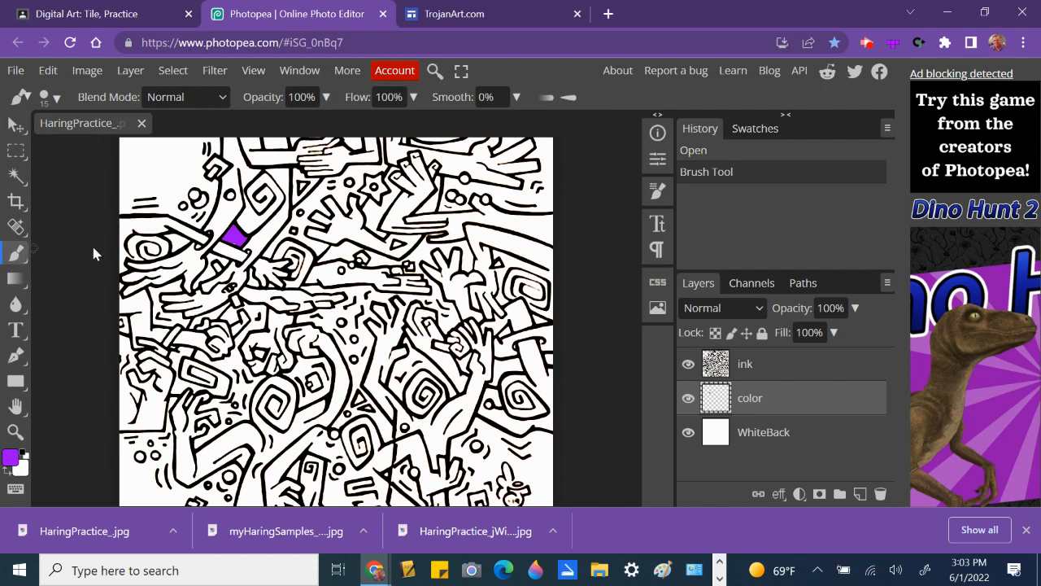
left_click(229, 239)
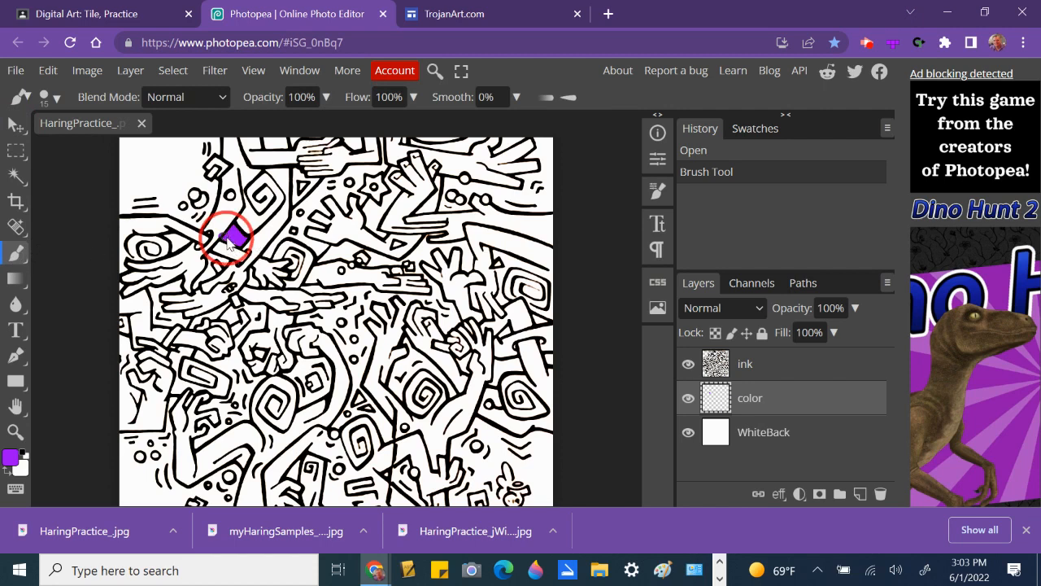
left_click_drag(230, 242, 241, 245)
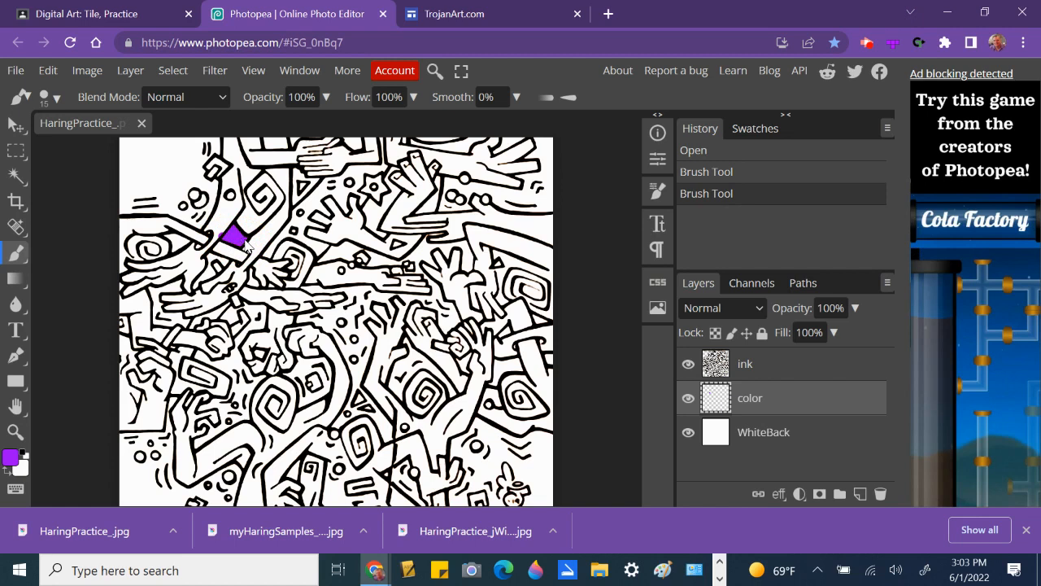
scroll(247, 246, "up", 6)
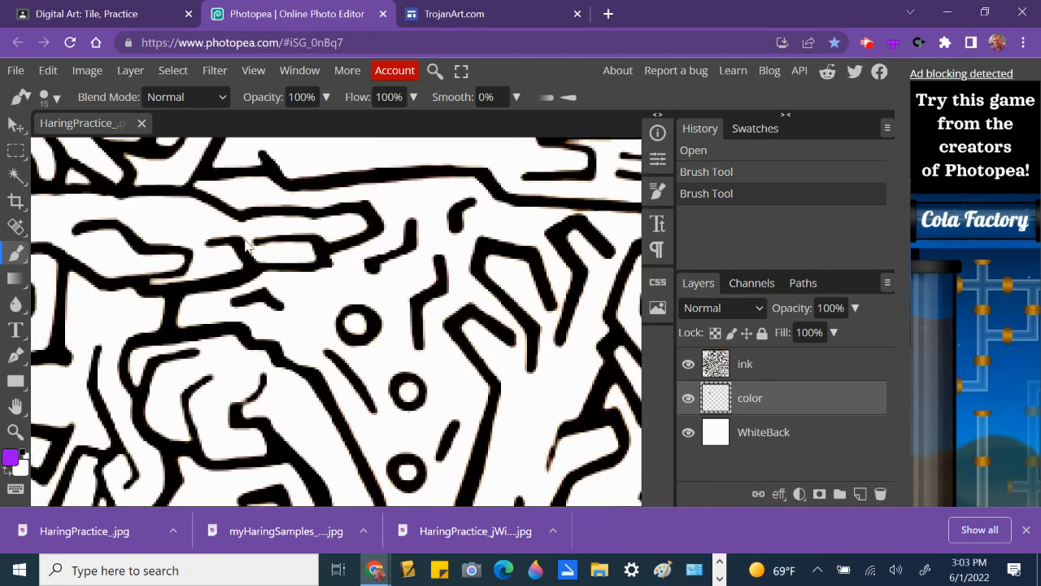
scroll(247, 246, "down", 6)
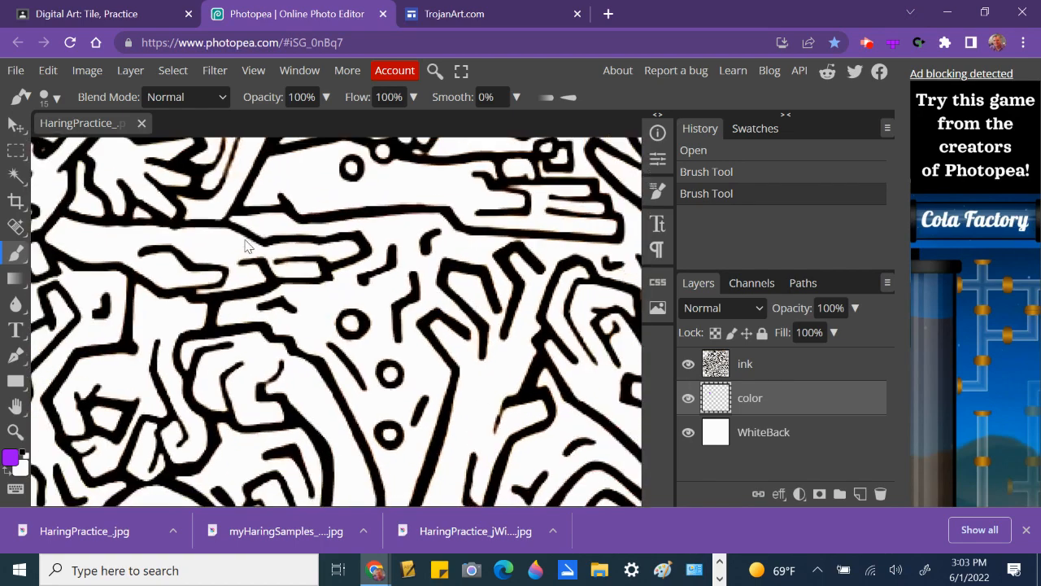
scroll(247, 246, "up", 3)
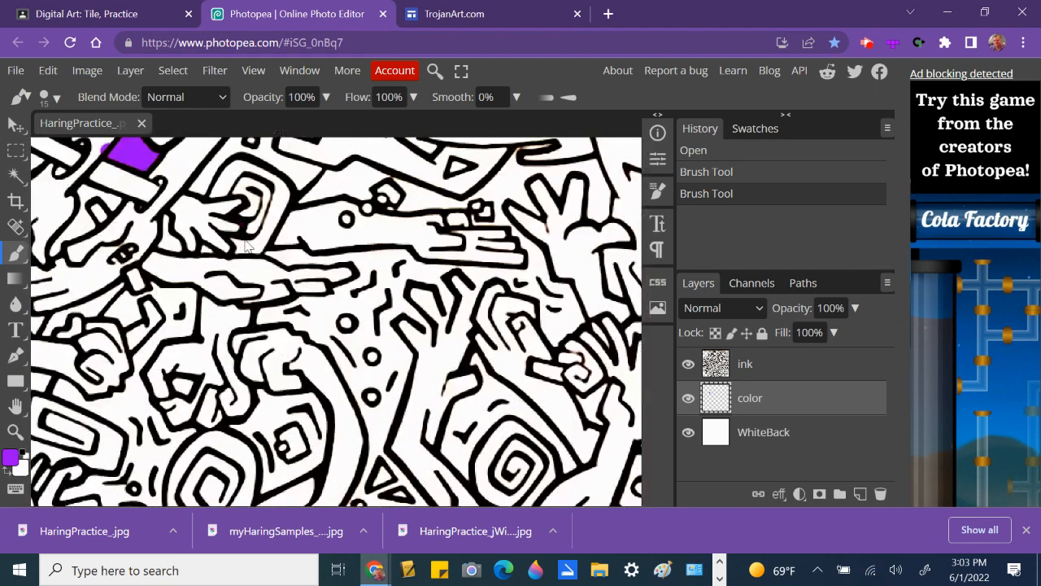
scroll(247, 246, "up", 2)
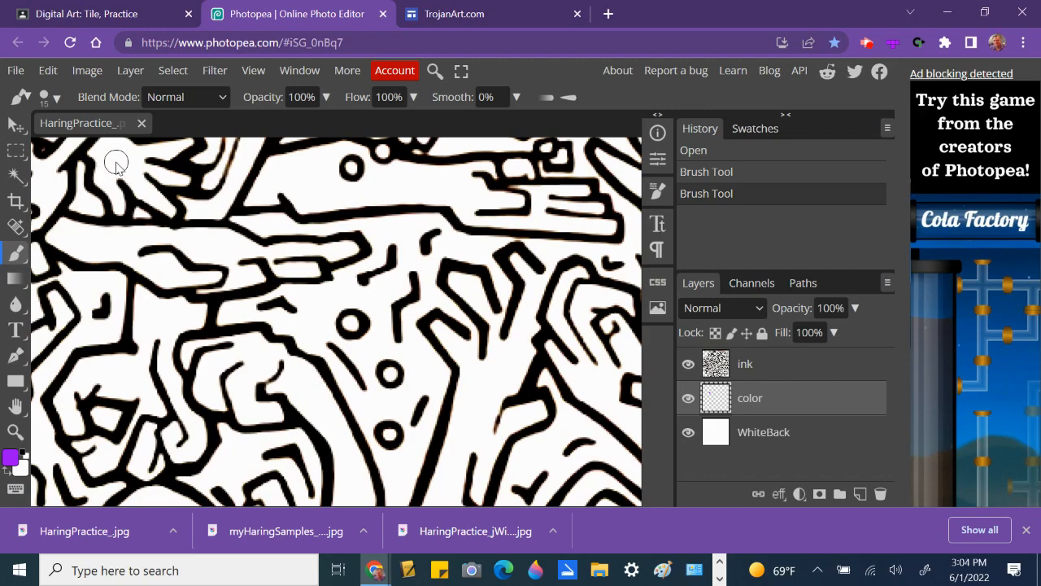
- Paint the enclosed gap below the crossing arm purple and fill the tiny loop at the arm's end with a 5 px brush
key("space")
mouse_move(113, 160)
left_mouse_down()
mouse_move(274, 274)
mouse_move(369, 321)
mouse_move(279, 257)
mouse_move(295, 290)
left_mouse_up()
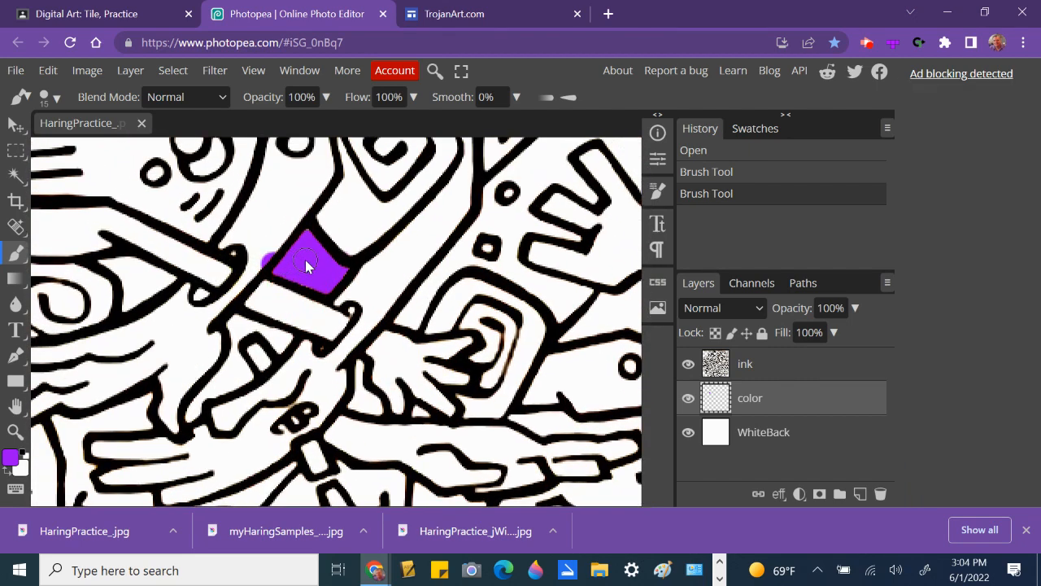
mouse_move(320, 325)
left_mouse_down()
mouse_move(302, 274)
mouse_move(251, 284)
mouse_move(228, 274)
mouse_move(217, 279)
mouse_move(251, 279)
mouse_move(256, 298)
mouse_move(213, 284)
mouse_move(213, 309)
mouse_move(227, 319)
mouse_move(204, 346)
mouse_move(214, 317)
mouse_move(224, 321)
mouse_move(179, 368)
mouse_move(169, 363)
left_mouse_up()
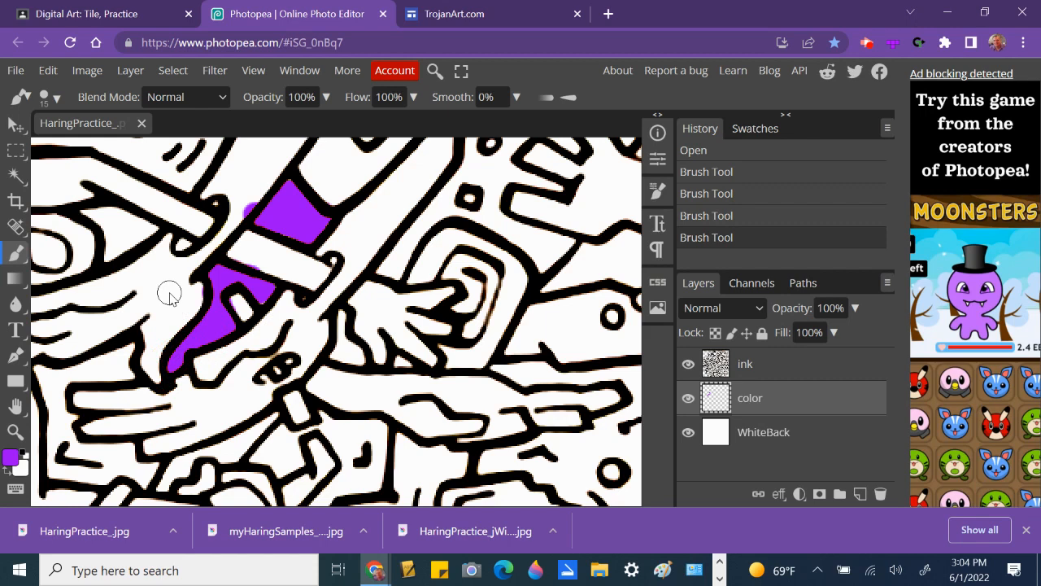
key("bracketleft")
mouse_move(262, 309)
left_mouse_down()
mouse_move(257, 293)
mouse_move(313, 299)
left_mouse_up()
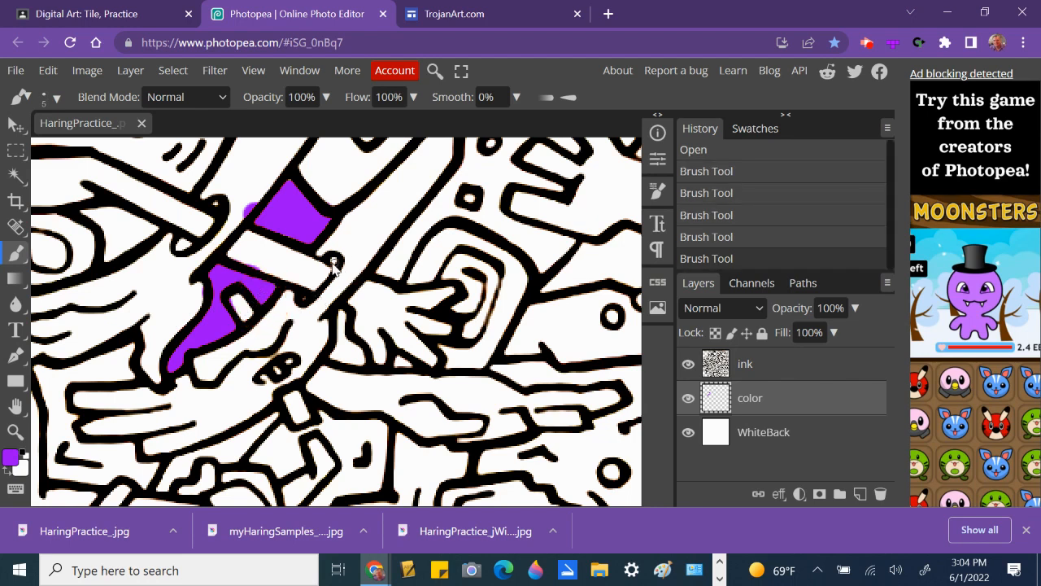
left_click(332, 261)
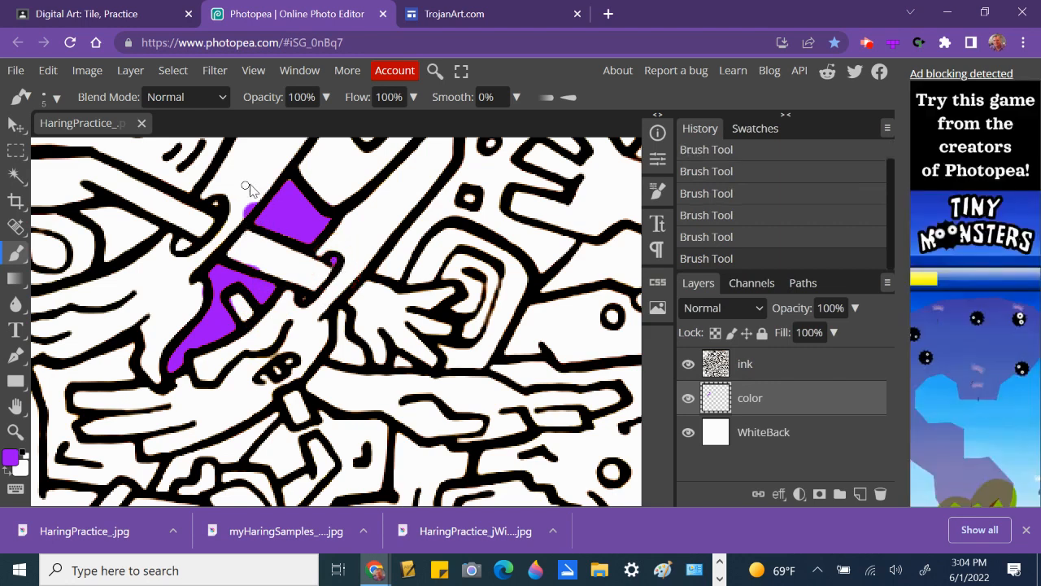
- Paint the background beside the figure's long curved outline and the wedge beneath the upper-left arm purple with a 35 px brush
key("bracketright")
key("bracketright")
key("bracketright")
key("bracketright")
key("bracketright")
mouse_move(249, 186)
left_mouse_down()
mouse_move(337, 256)
mouse_move(354, 300)
left_mouse_up()
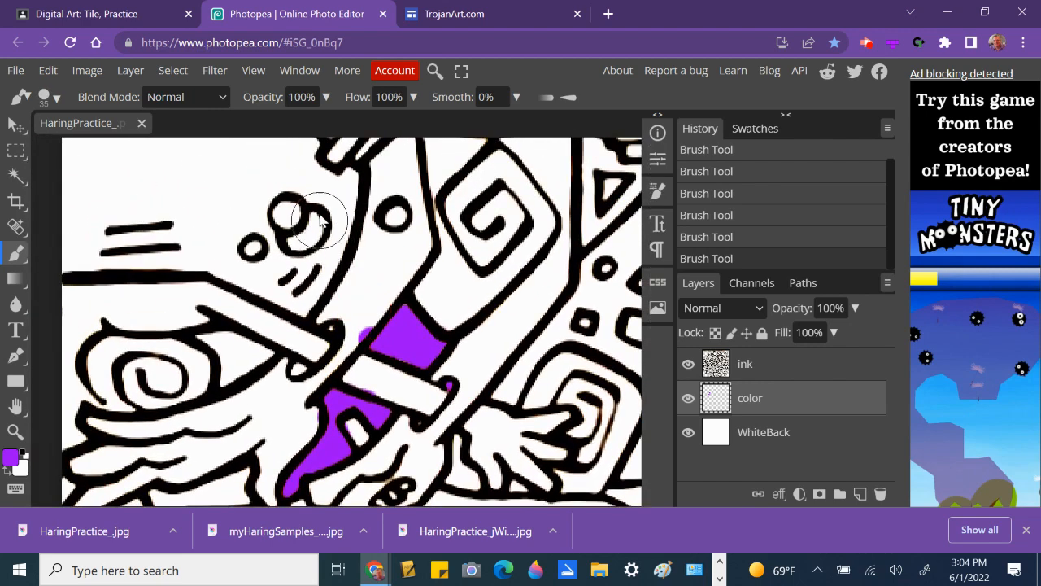
mouse_move(340, 201)
left_mouse_down()
mouse_move(331, 265)
mouse_move(289, 306)
left_mouse_up()
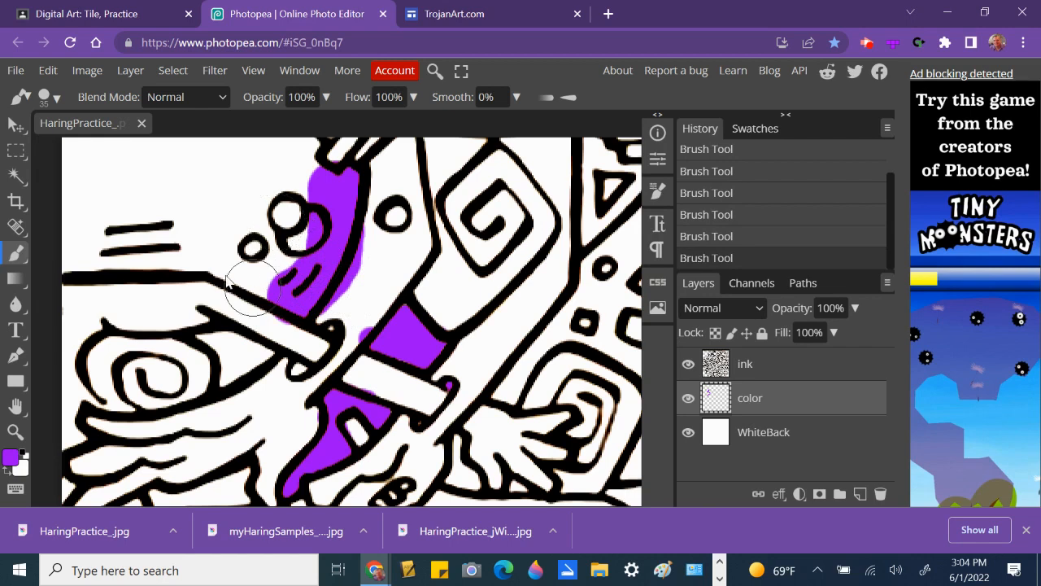
left_click(233, 358)
mouse_move(233, 358)
left_mouse_down()
mouse_move(210, 343)
mouse_move(259, 351)
mouse_move(226, 378)
mouse_move(262, 360)
left_mouse_up()
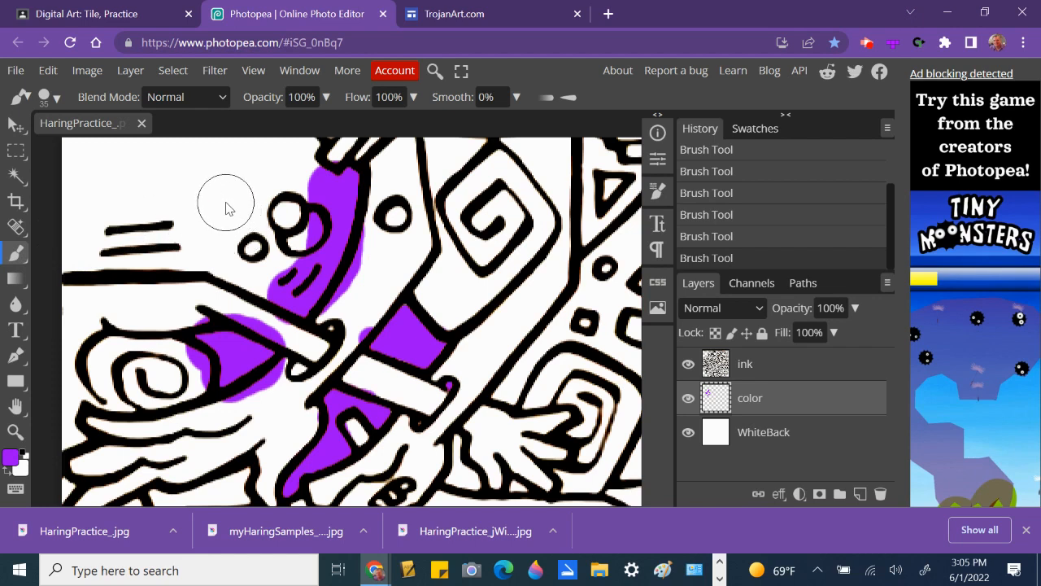
- Paint a purple test dot in the blank area left of the small circles and remove it with the Eraser
key("e")
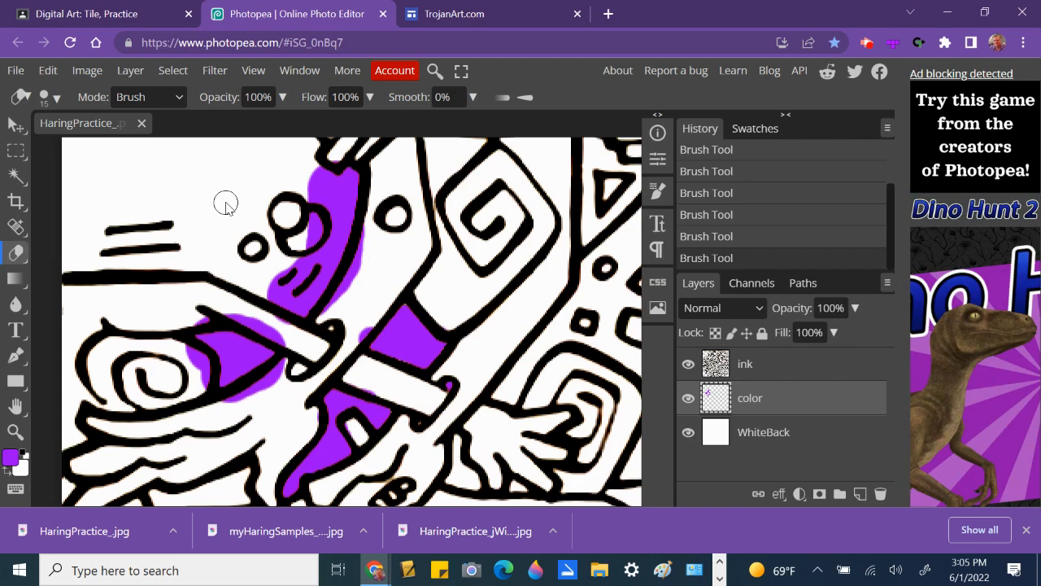
key("b")
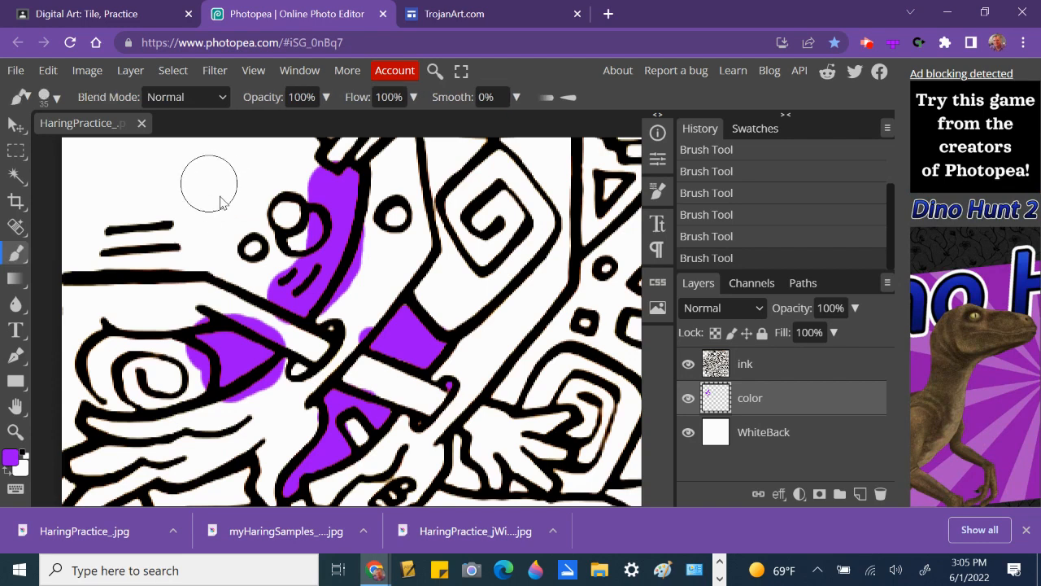
left_click(221, 190)
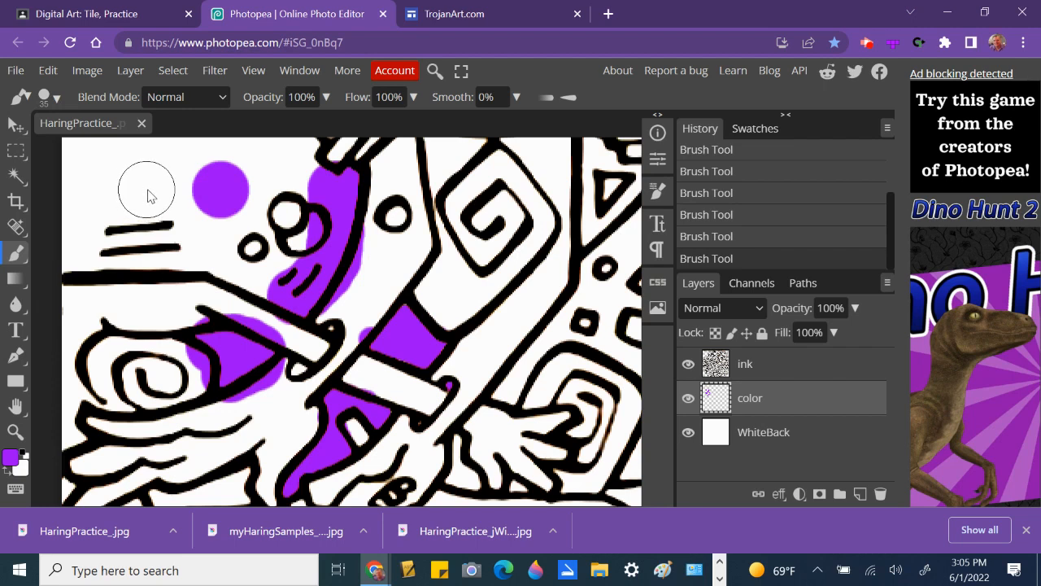
key("e")
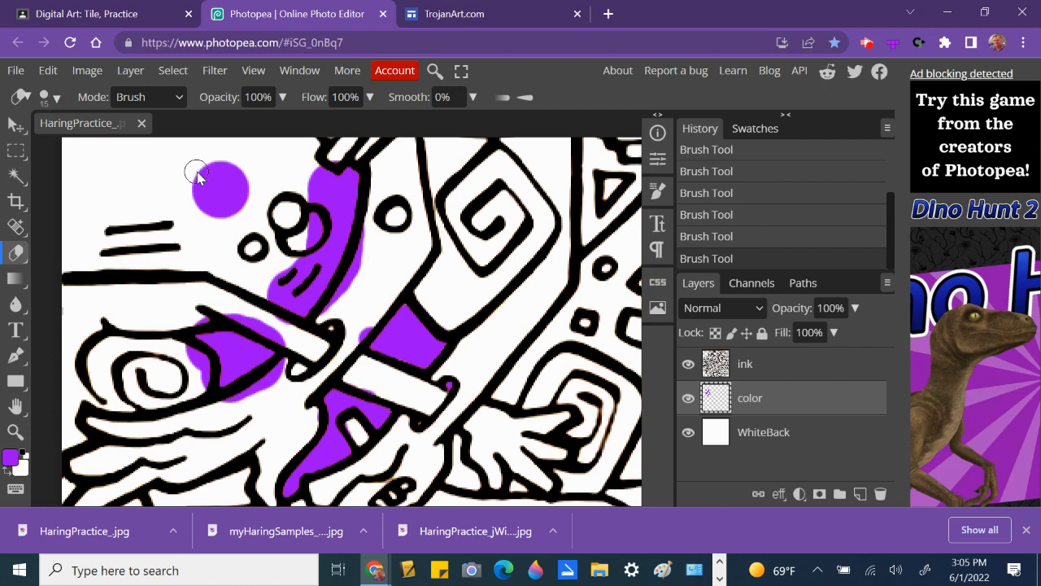
mouse_move(198, 175)
left_mouse_down()
mouse_move(226, 168)
mouse_move(246, 177)
mouse_move(195, 190)
mouse_move(253, 197)
mouse_move(194, 201)
left_mouse_up()
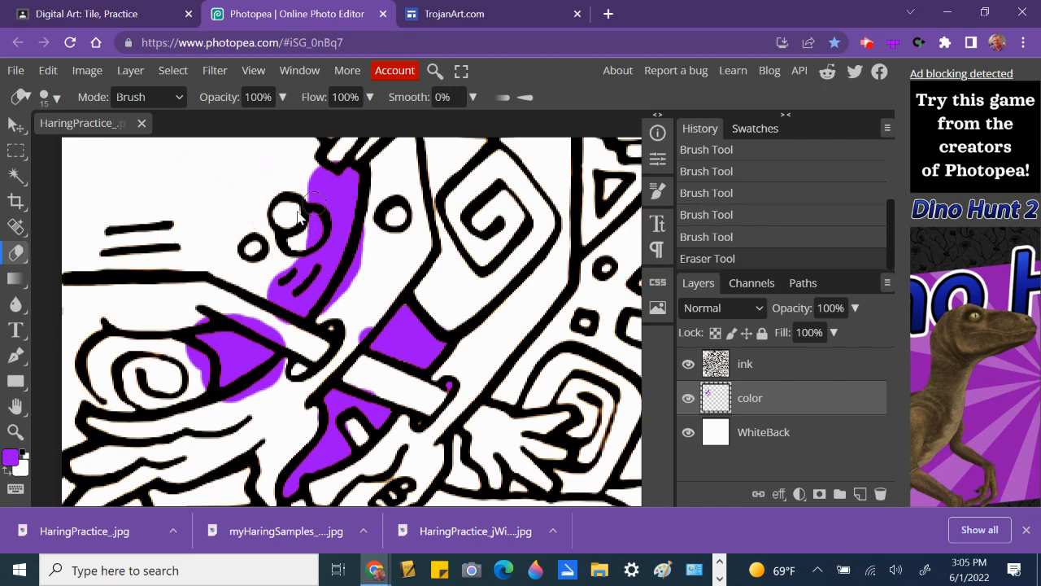
- Erase the purple spilling past the ink lines by the small circles, the curved outline and the wedge beneath the upper-left arm
mouse_move(297, 220)
left_mouse_down()
mouse_move(315, 234)
mouse_move(302, 230)
left_mouse_up()
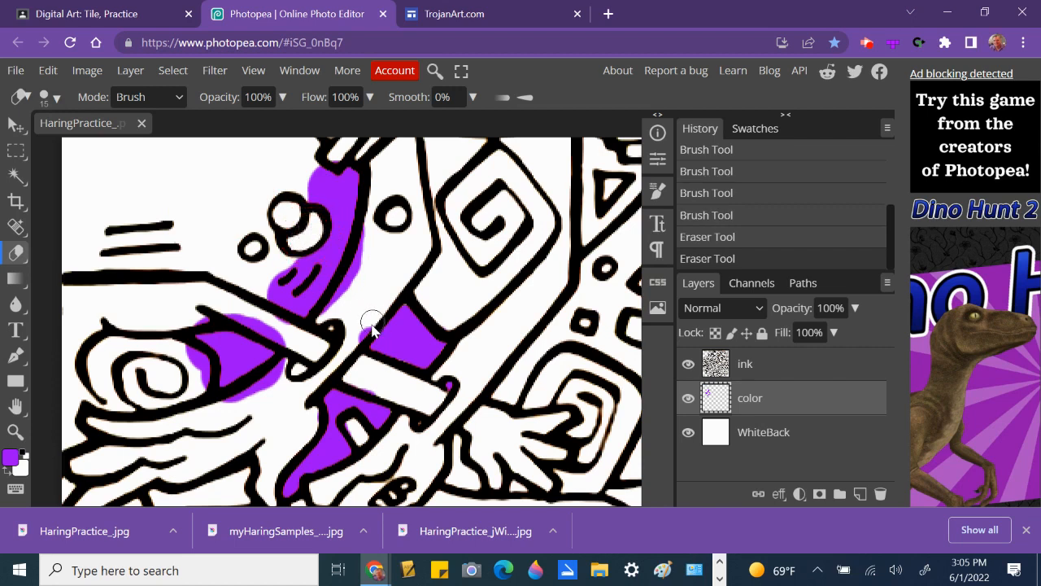
left_click_drag(329, 316, 370, 225)
mouse_move(362, 316)
left_mouse_down()
mouse_move(355, 339)
mouse_move(338, 342)
left_mouse_up()
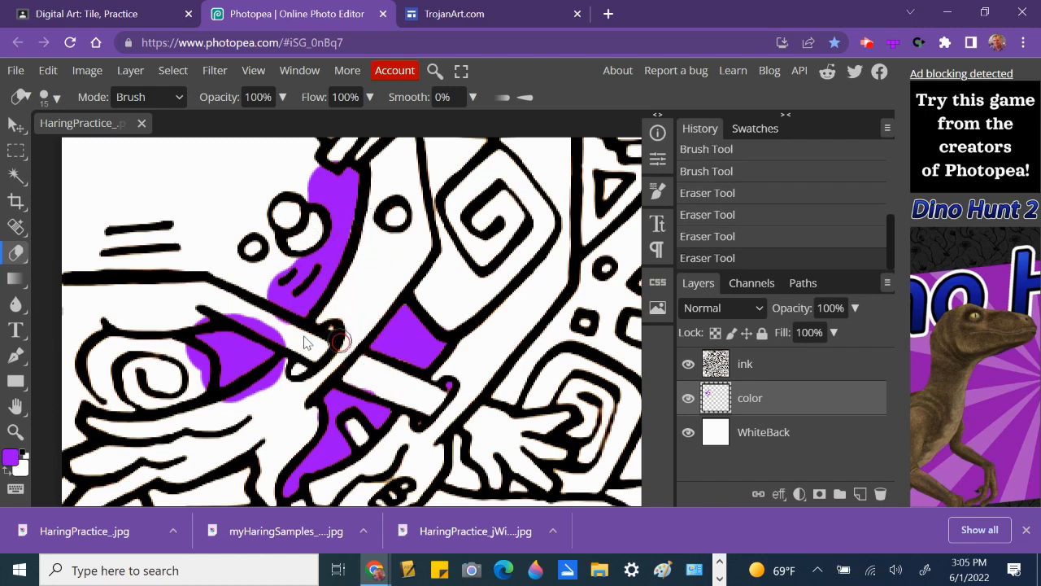
mouse_move(229, 307)
left_mouse_down()
mouse_move(290, 344)
mouse_move(288, 360)
mouse_move(269, 388)
mouse_move(203, 415)
left_mouse_up()
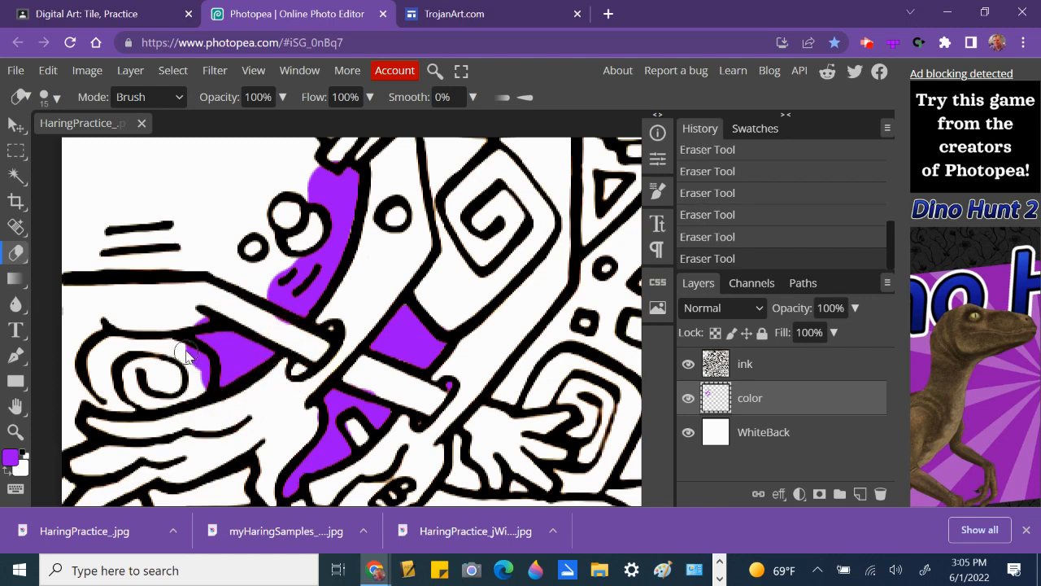
mouse_move(185, 351)
left_mouse_down()
mouse_move(195, 388)
mouse_move(213, 403)
left_mouse_up()
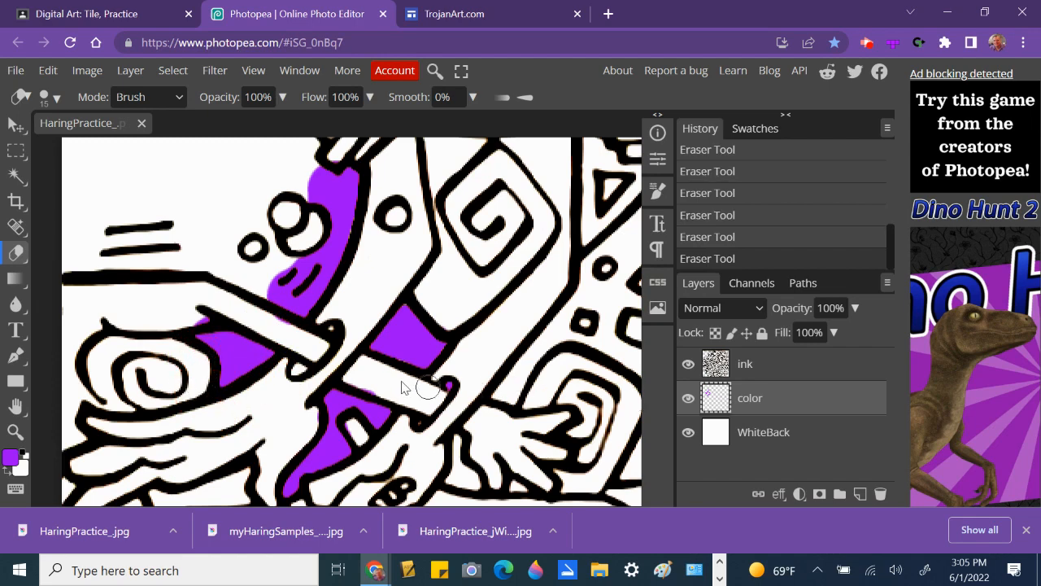
- Erase purple spill around the gap below the crossing arm, reducing the eraser to 9 px for the tight spots
mouse_move(409, 404)
left_mouse_down()
mouse_move(367, 221)
mouse_move(346, 216)
mouse_move(357, 220)
left_mouse_up()
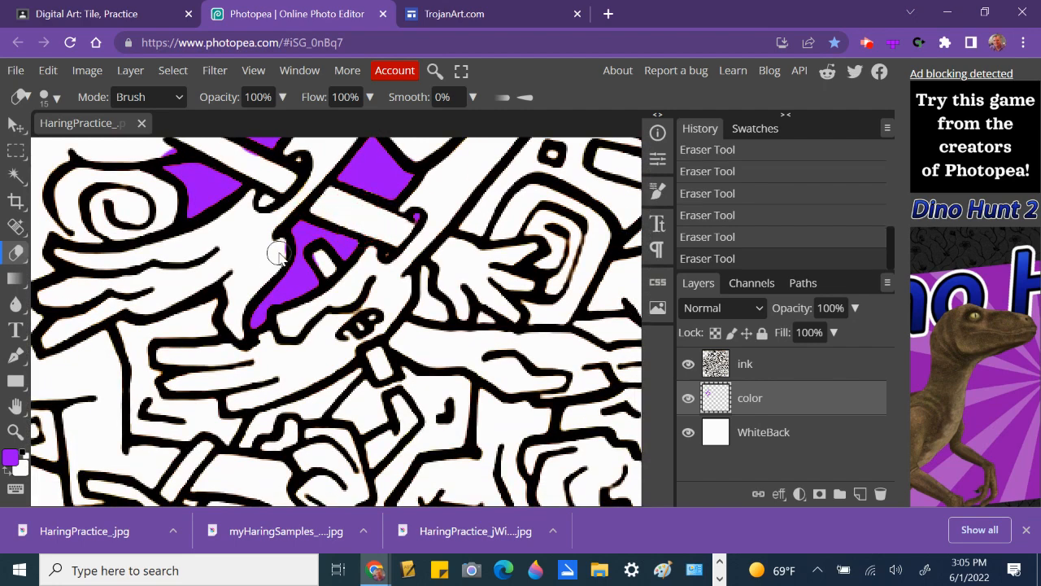
left_click_drag(274, 263, 271, 236)
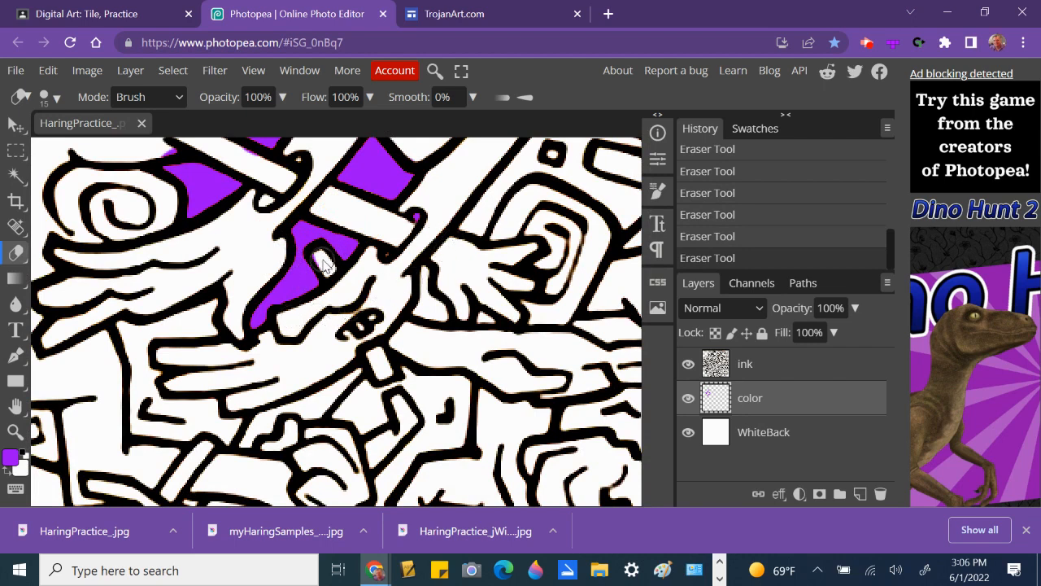
key("bracketleft")
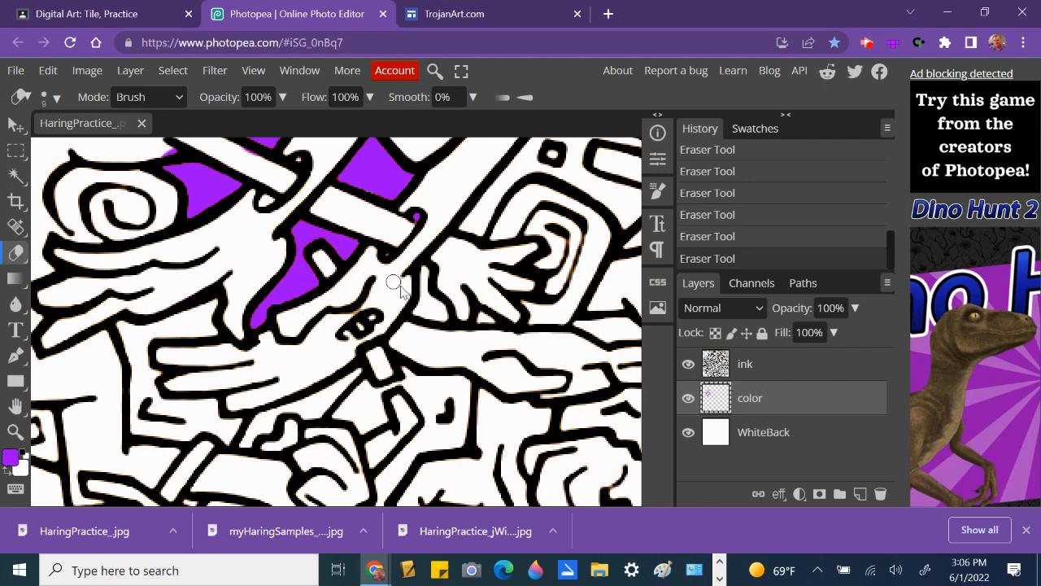
left_click(350, 320)
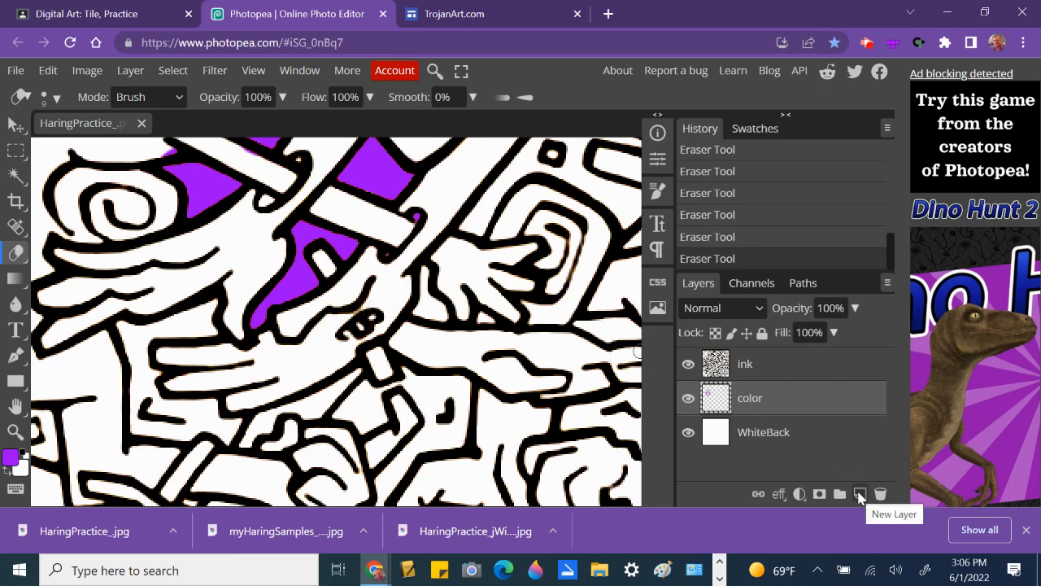
- Add a new layer between ink and color and name it people
left_click(860, 494)
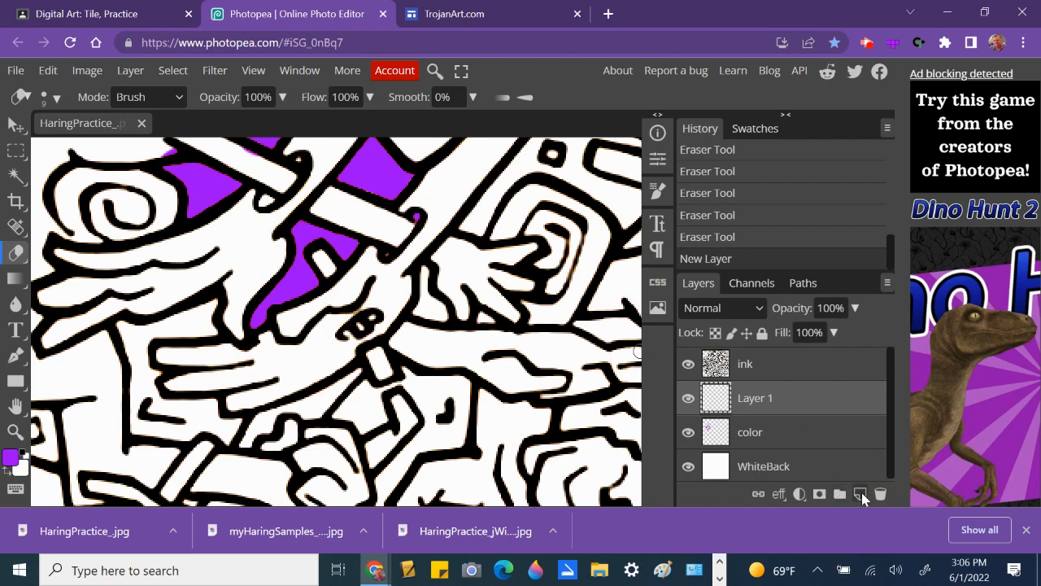
double_click(752, 401)
type("people")
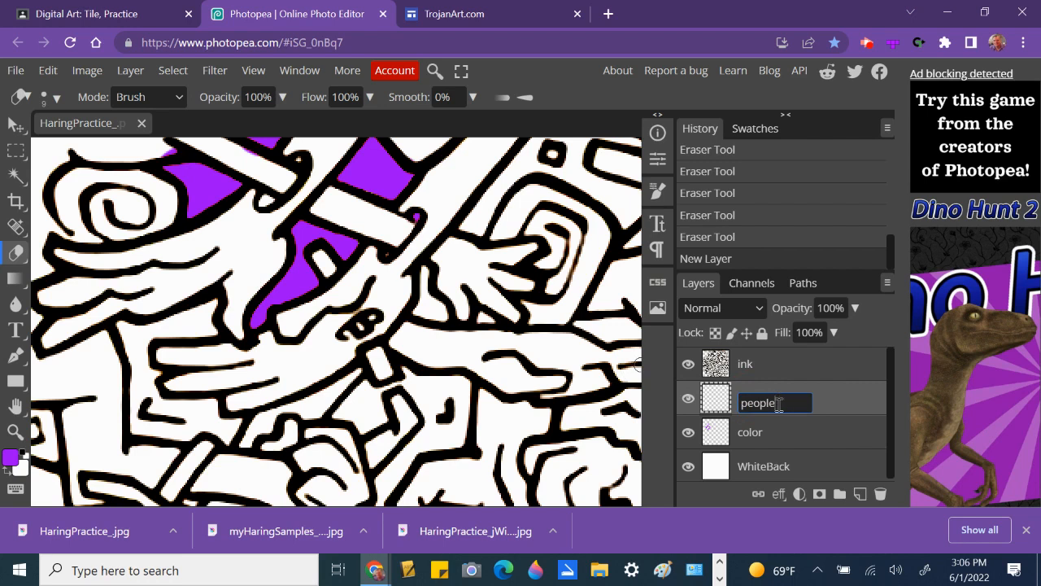
left_click(750, 435)
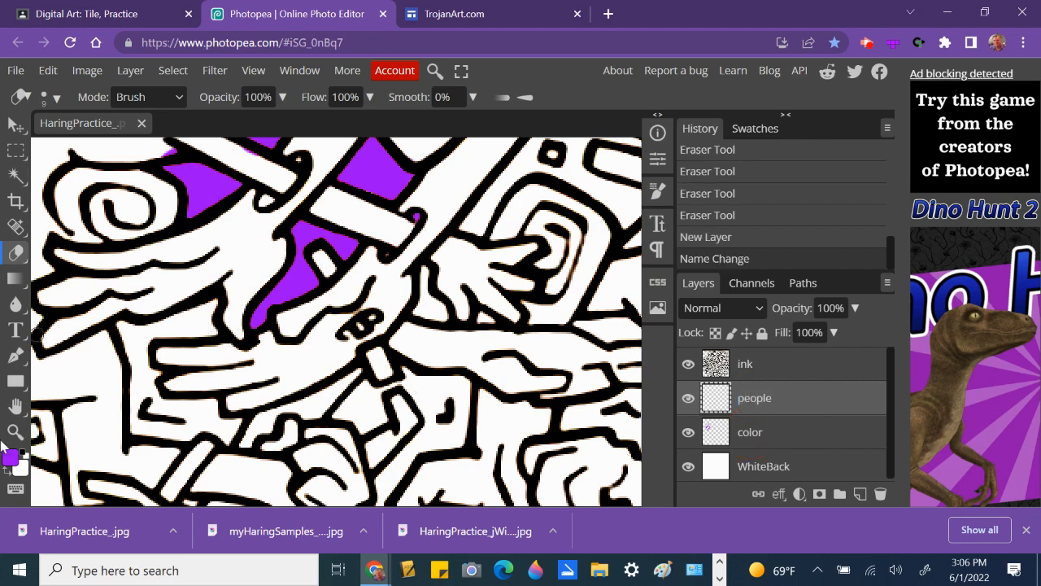
- Set the foreground color to orange, hex f8b708
left_click(10, 459)
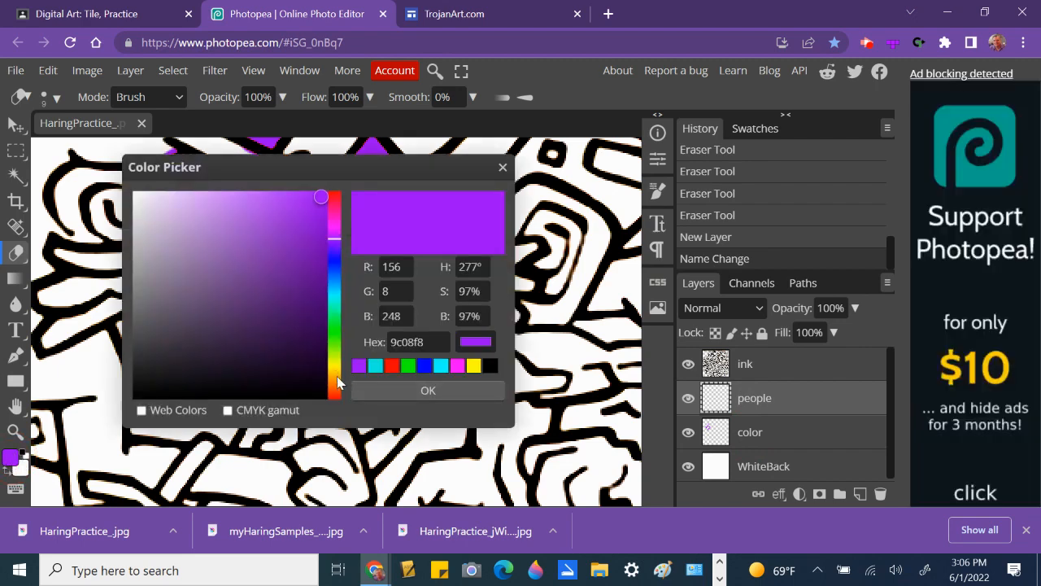
left_click(335, 373)
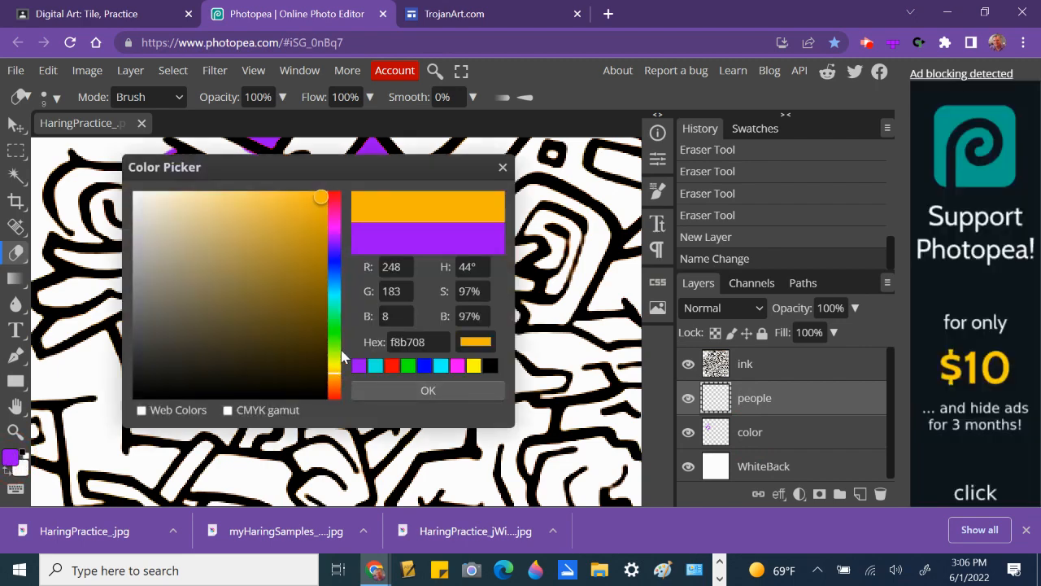
left_click(448, 390)
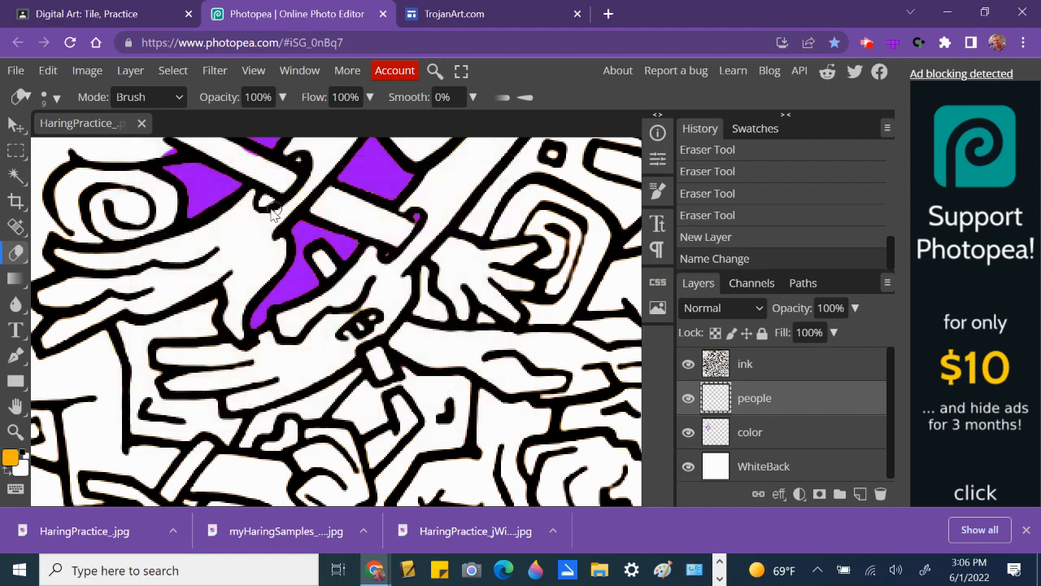
- Paint the upper-left arm and its shoulder area orange on the people layer with a 20 px brush
left_click_drag(262, 184, 278, 259)
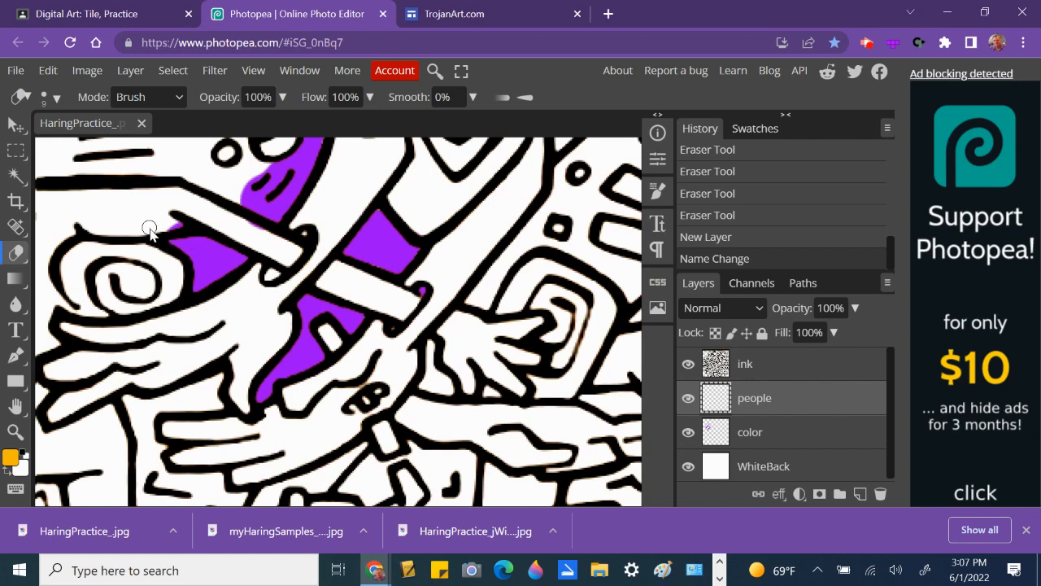
key("b")
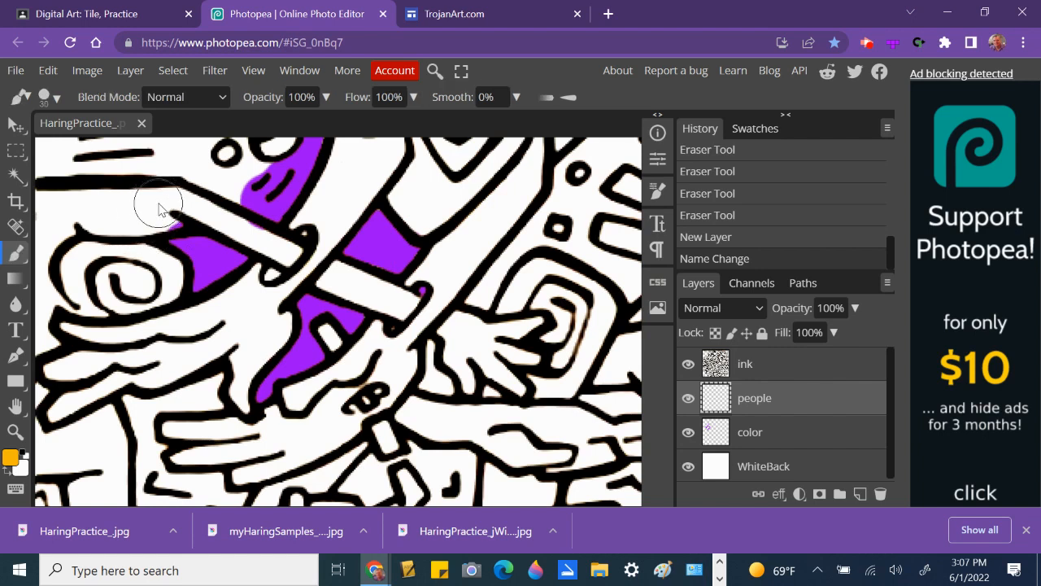
key("bracketleft")
mouse_move(138, 224)
left_mouse_down()
mouse_move(195, 215)
mouse_move(301, 257)
left_mouse_up()
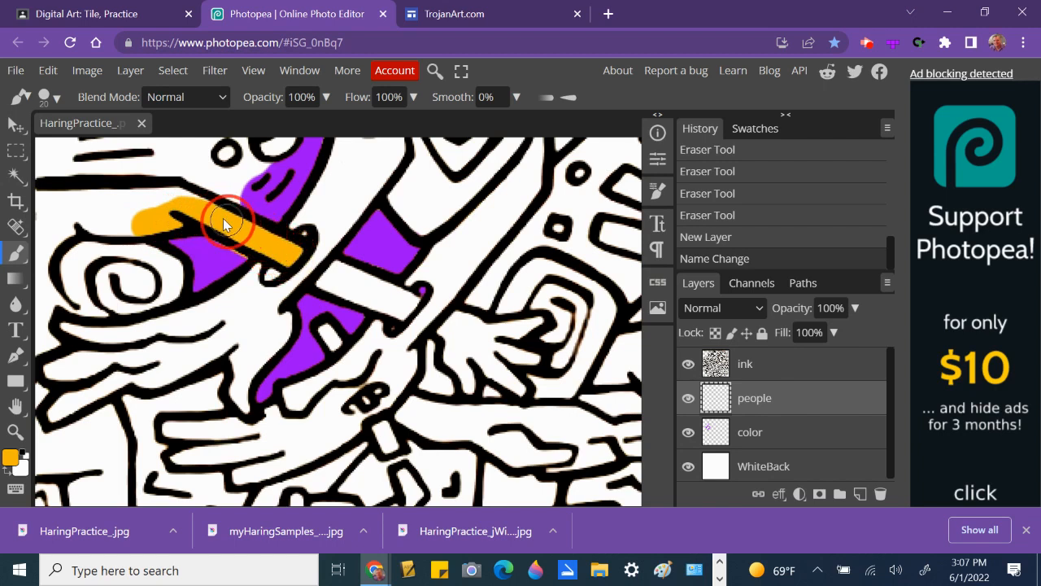
mouse_move(222, 220)
left_mouse_down()
mouse_move(180, 197)
mouse_move(112, 200)
mouse_move(145, 213)
mouse_move(106, 229)
mouse_move(126, 221)
mouse_move(86, 220)
mouse_move(108, 203)
left_mouse_up()
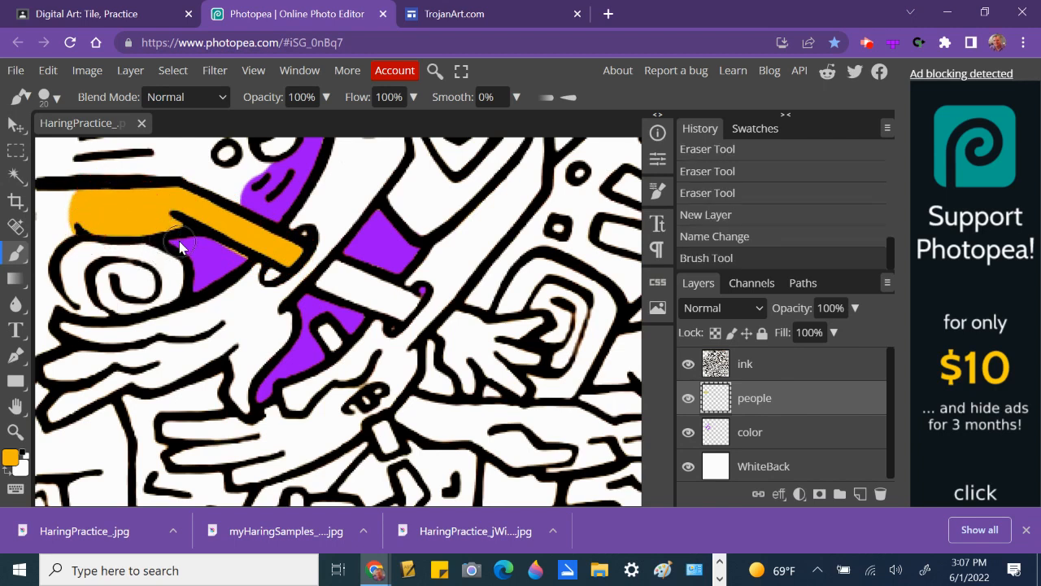
- Paint the spiral shape beneath the arm and the area around it orange, brushing over the edges of the purple wedge
left_click(180, 247)
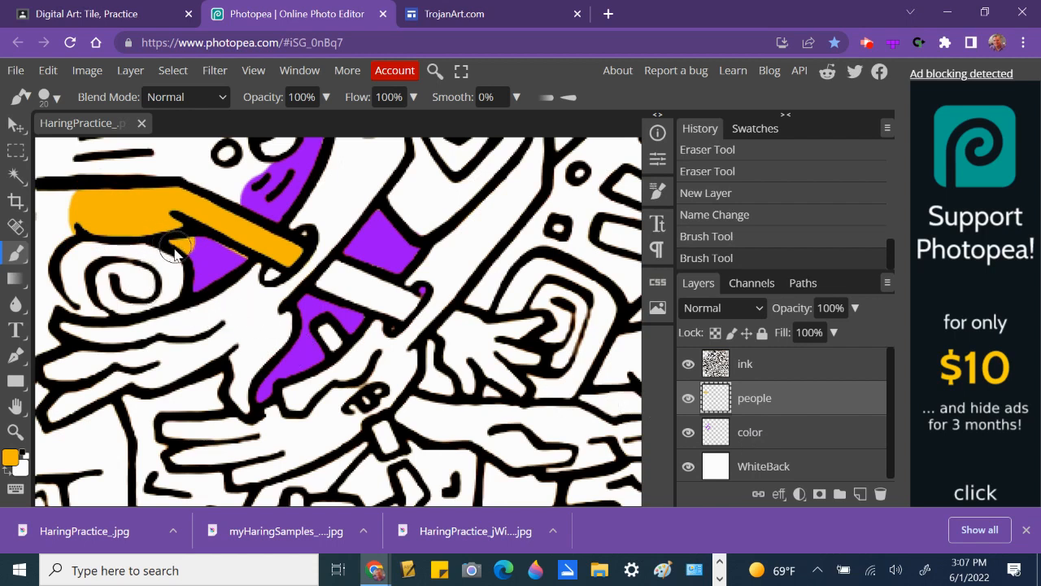
mouse_move(175, 253)
left_mouse_down()
mouse_move(187, 290)
mouse_move(170, 267)
mouse_move(183, 236)
mouse_move(252, 256)
left_mouse_up()
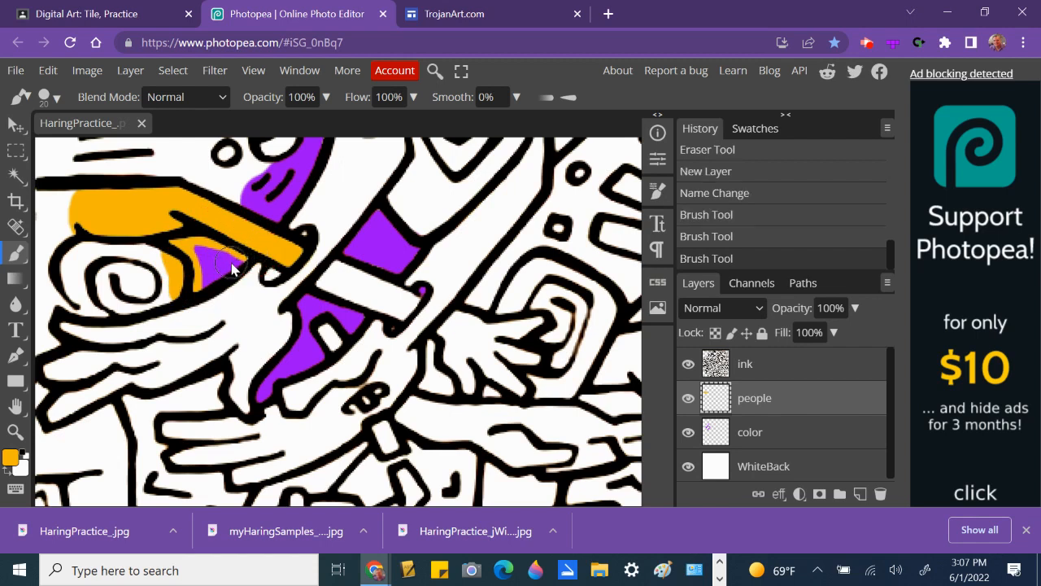
mouse_move(166, 301)
left_mouse_down()
mouse_move(120, 252)
mouse_move(137, 252)
mouse_move(153, 266)
mouse_move(86, 243)
mouse_move(75, 258)
mouse_move(147, 281)
mouse_move(145, 301)
mouse_move(99, 302)
mouse_move(109, 301)
mouse_move(75, 274)
mouse_move(76, 301)
mouse_move(68, 273)
mouse_move(89, 227)
mouse_move(51, 267)
mouse_move(67, 319)
mouse_move(60, 253)
mouse_move(87, 206)
left_mouse_up()
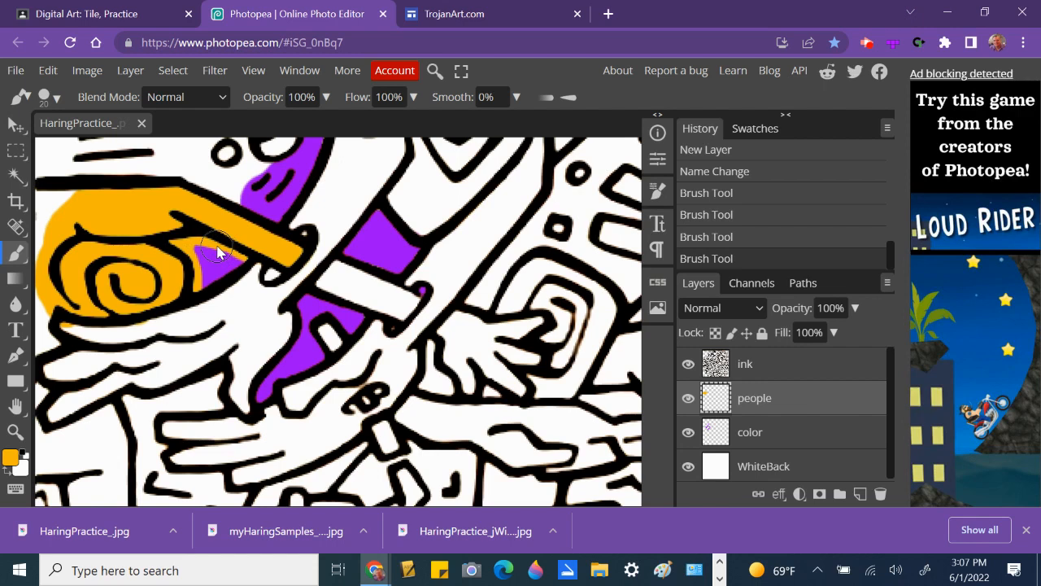
- Erase the orange overlapping the purple wedge beside the spiral on the people layer
key("e")
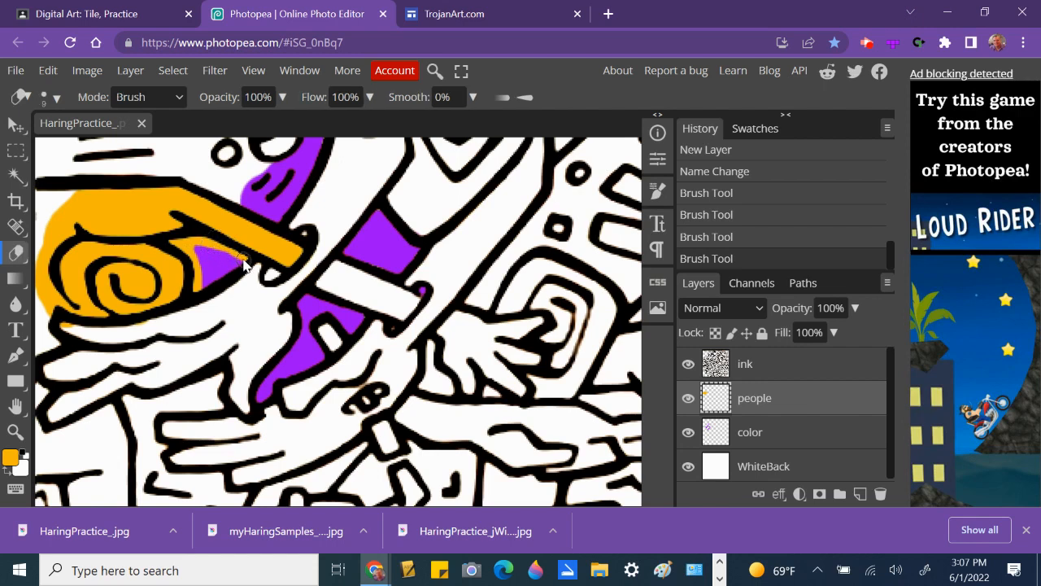
mouse_move(244, 262)
left_mouse_down()
mouse_move(173, 241)
mouse_move(192, 254)
mouse_move(195, 290)
mouse_move(192, 256)
mouse_move(174, 240)
mouse_move(249, 264)
left_mouse_up()
left_click(193, 279)
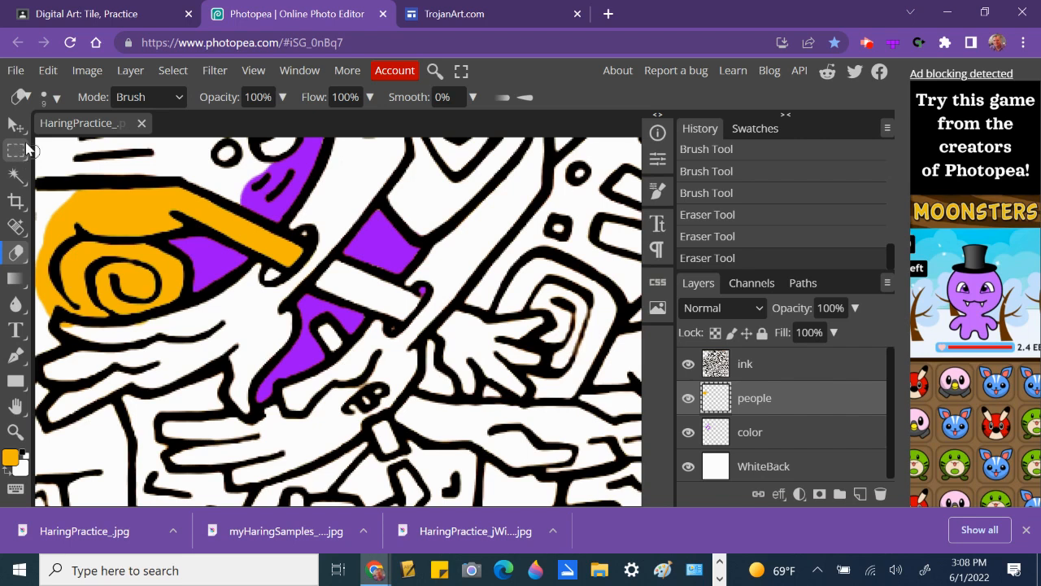
- Lasso-select the curved limb with the small circle, following its outline between the purple shape and the diamond spiral
left_click(16, 150)
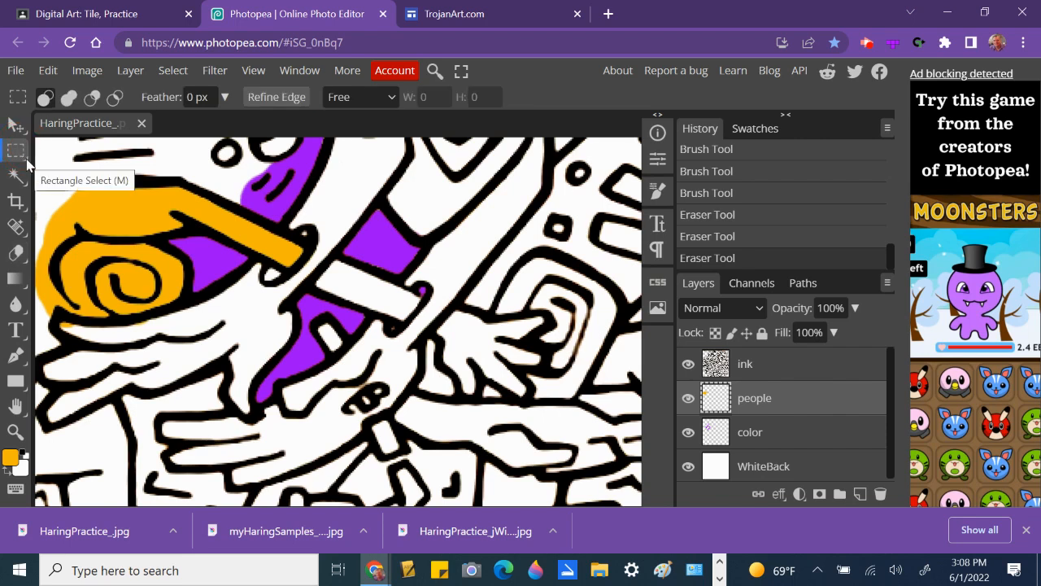
right_click(27, 164)
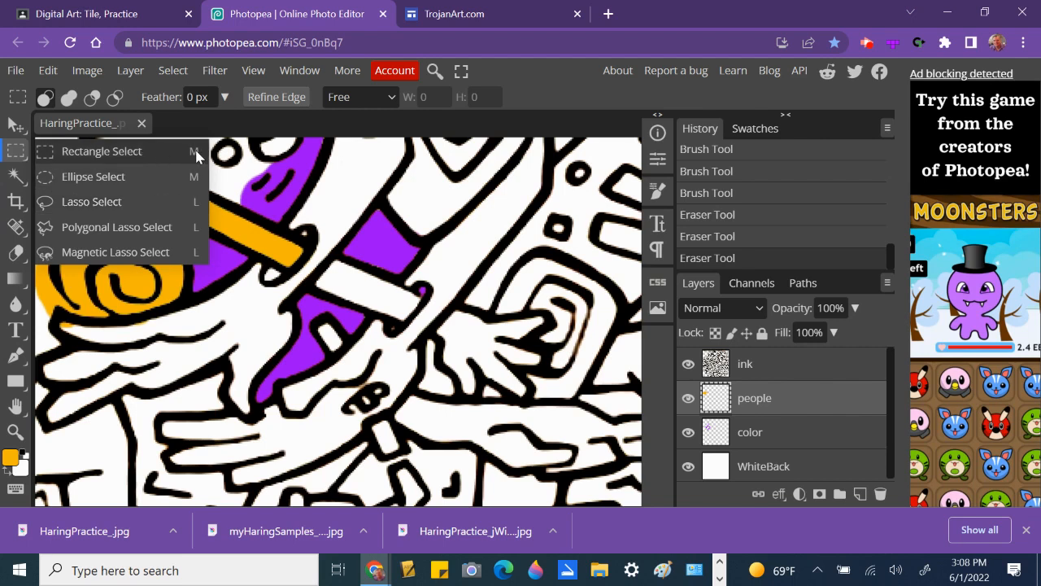
left_click(12, 152)
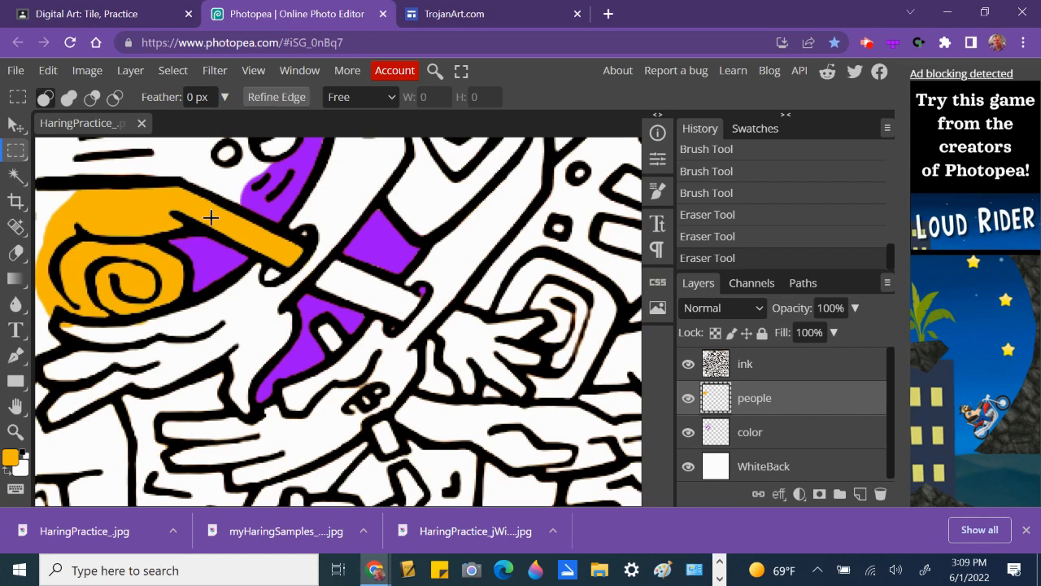
key("l")
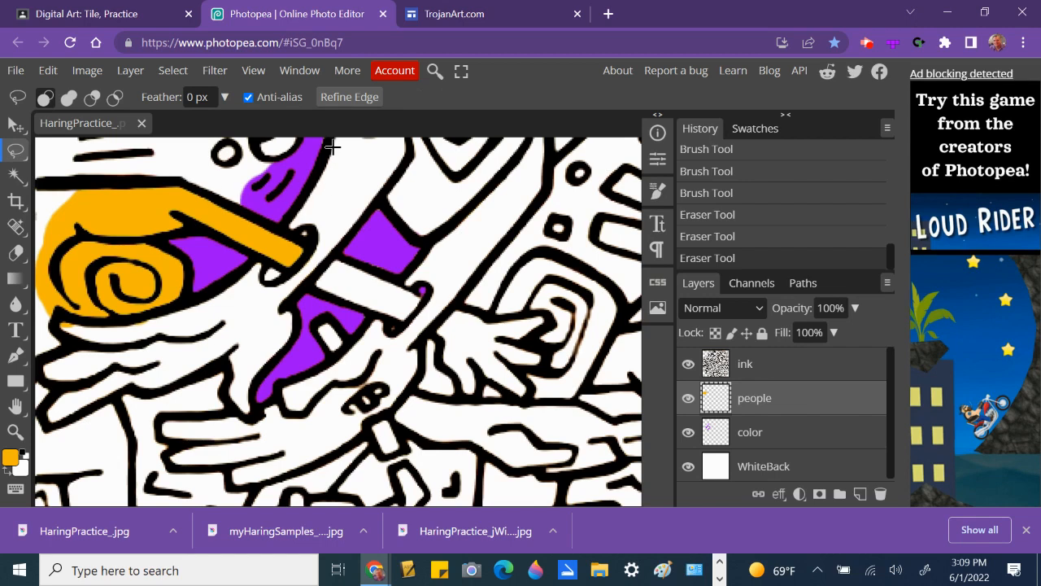
left_click_drag(330, 146, 284, 265)
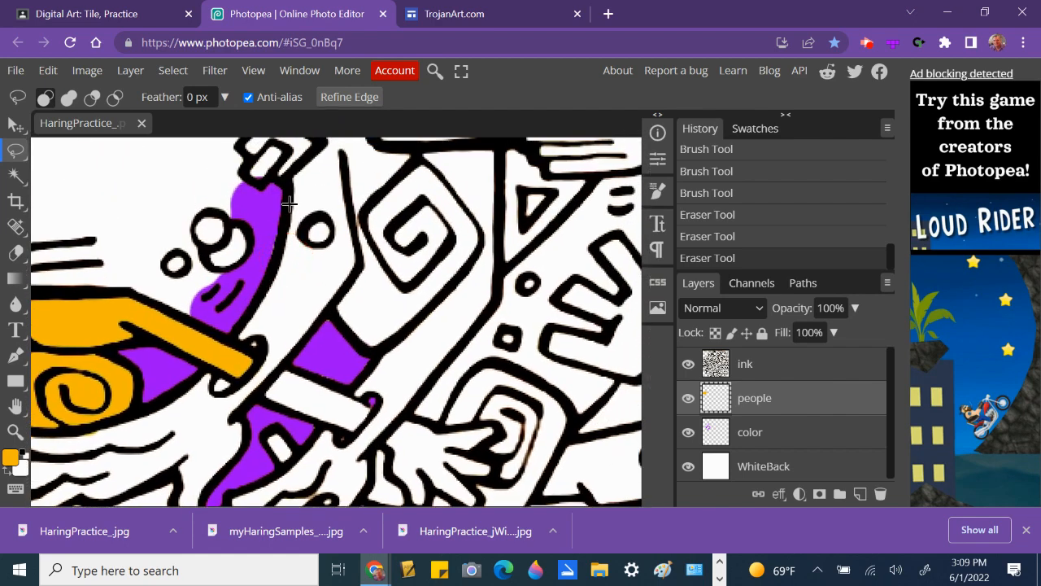
mouse_move(286, 175)
left_mouse_down()
mouse_move(264, 296)
mouse_move(234, 343)
mouse_move(260, 350)
mouse_move(256, 366)
mouse_move(232, 391)
mouse_move(209, 372)
mouse_move(203, 394)
mouse_move(217, 413)
mouse_move(238, 410)
mouse_move(291, 350)
mouse_move(354, 261)
mouse_move(342, 192)
mouse_move(324, 173)
mouse_move(293, 178)
left_mouse_up()
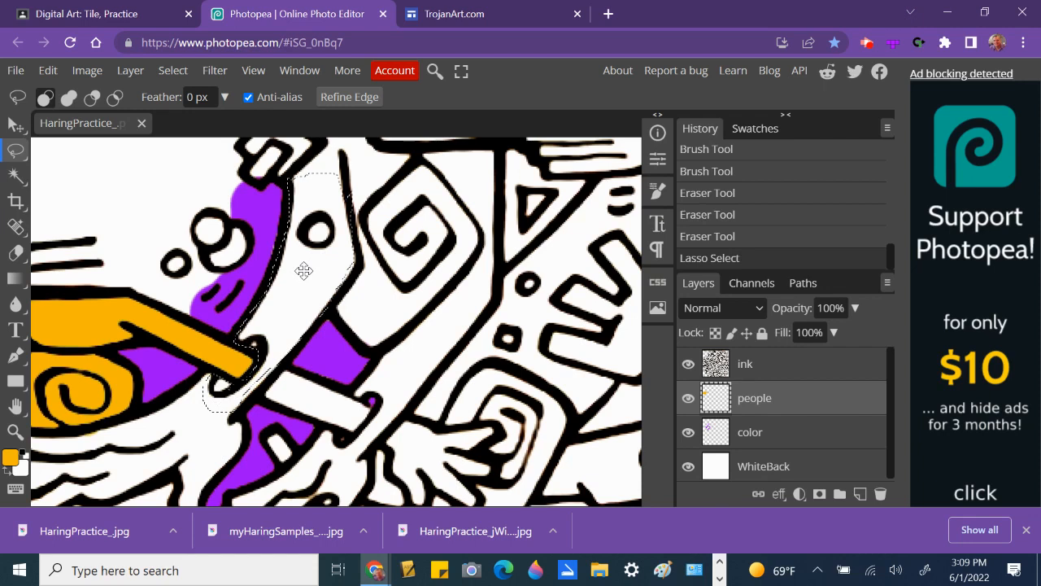
- Set the foreground color to green, hex 08f817, for the brush
key("b")
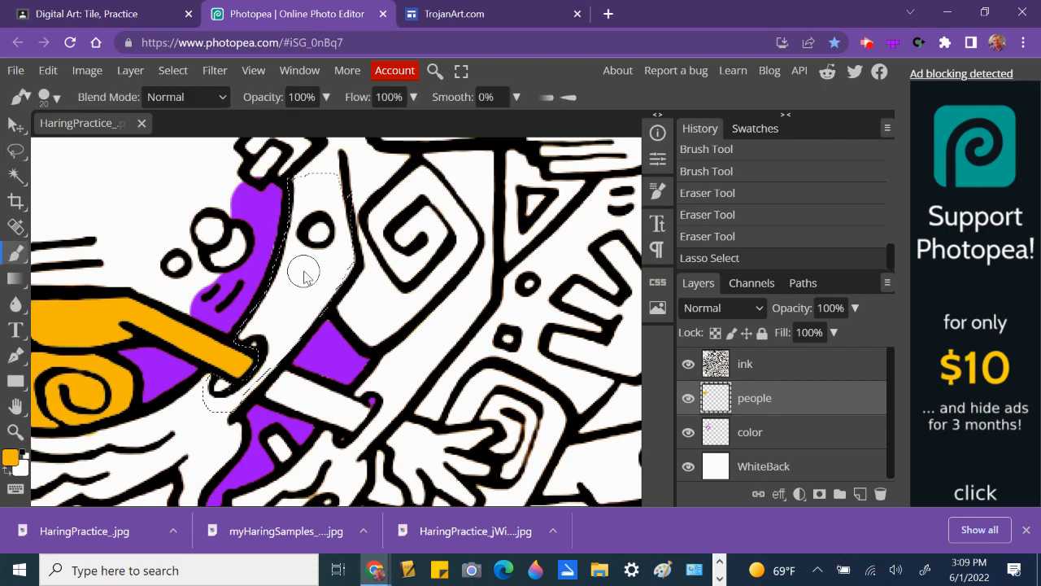
left_click(9, 457)
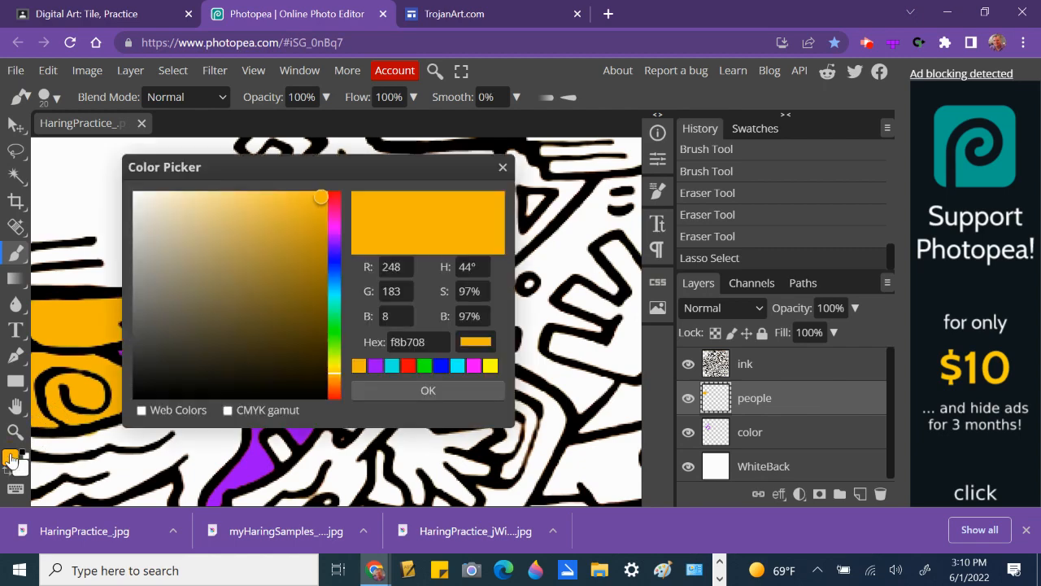
left_click(334, 328)
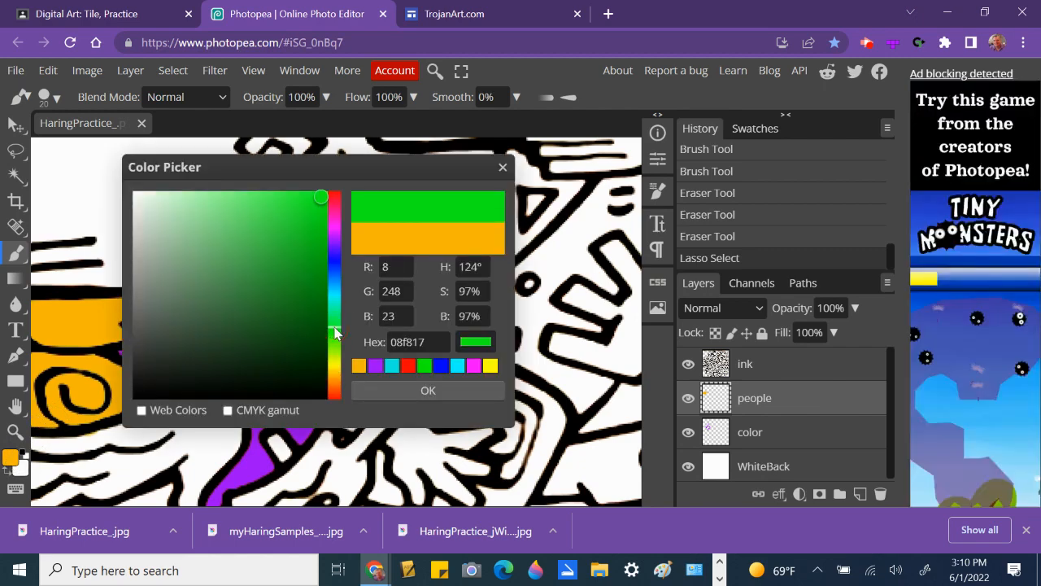
left_click(398, 392)
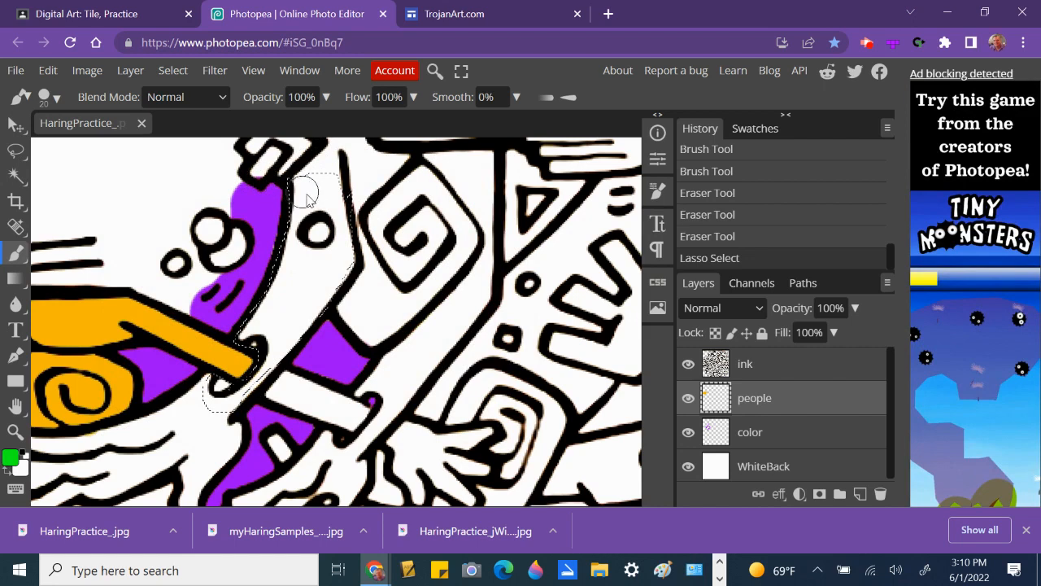
- Paint the lasso-selected curved limb green on the people layer with a 20 px brush and deselect it
mouse_move(302, 194)
left_mouse_down()
mouse_move(290, 259)
mouse_move(312, 234)
mouse_move(314, 274)
mouse_move(325, 187)
mouse_move(323, 201)
mouse_move(331, 186)
mouse_move(341, 191)
left_mouse_up()
mouse_move(341, 189)
left_mouse_down()
mouse_move(325, 159)
mouse_move(276, 189)
left_mouse_up()
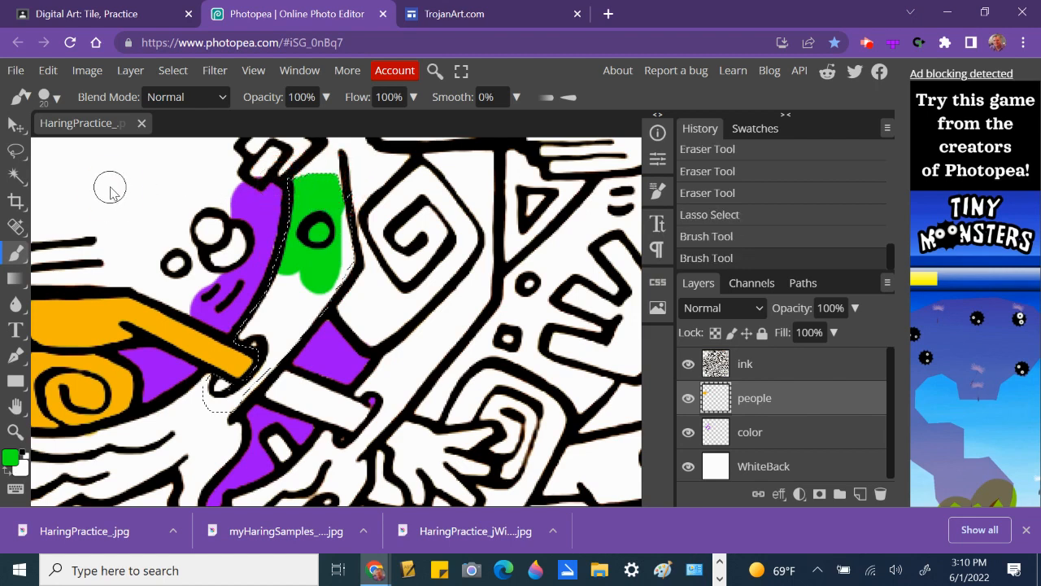
mouse_move(112, 187)
left_mouse_down()
mouse_move(208, 176)
mouse_move(113, 186)
mouse_move(221, 153)
mouse_move(166, 157)
mouse_move(143, 182)
left_mouse_up()
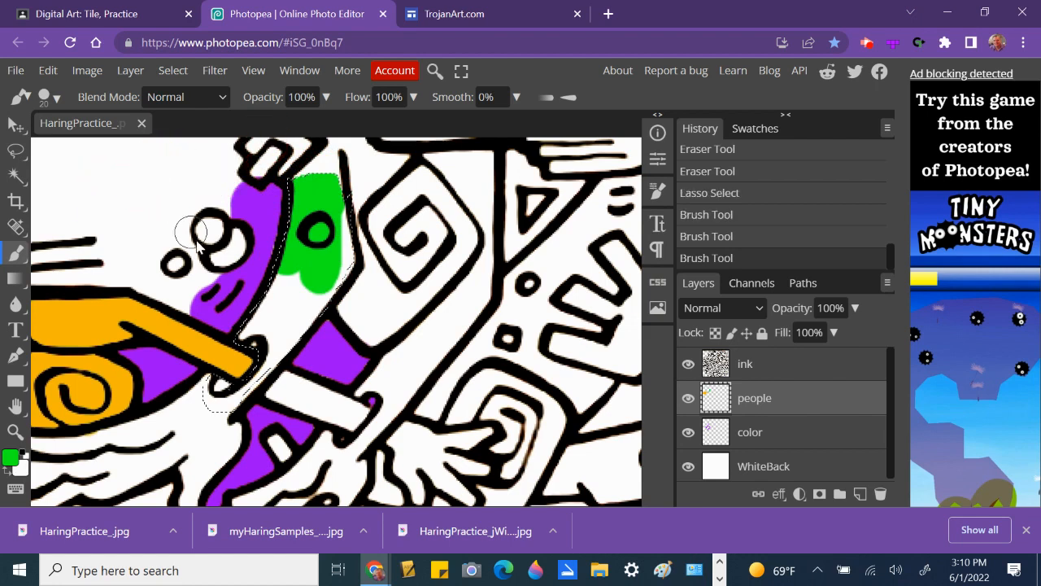
mouse_move(285, 268)
left_mouse_down()
mouse_move(246, 343)
mouse_move(267, 343)
mouse_move(276, 361)
mouse_move(251, 392)
mouse_move(208, 415)
mouse_move(214, 370)
mouse_move(222, 365)
mouse_move(217, 384)
mouse_move(275, 361)
mouse_move(320, 323)
mouse_move(329, 277)
mouse_move(311, 270)
mouse_move(266, 352)
mouse_move(336, 281)
mouse_move(341, 208)
mouse_move(357, 279)
mouse_move(333, 324)
mouse_move(277, 374)
left_mouse_up()
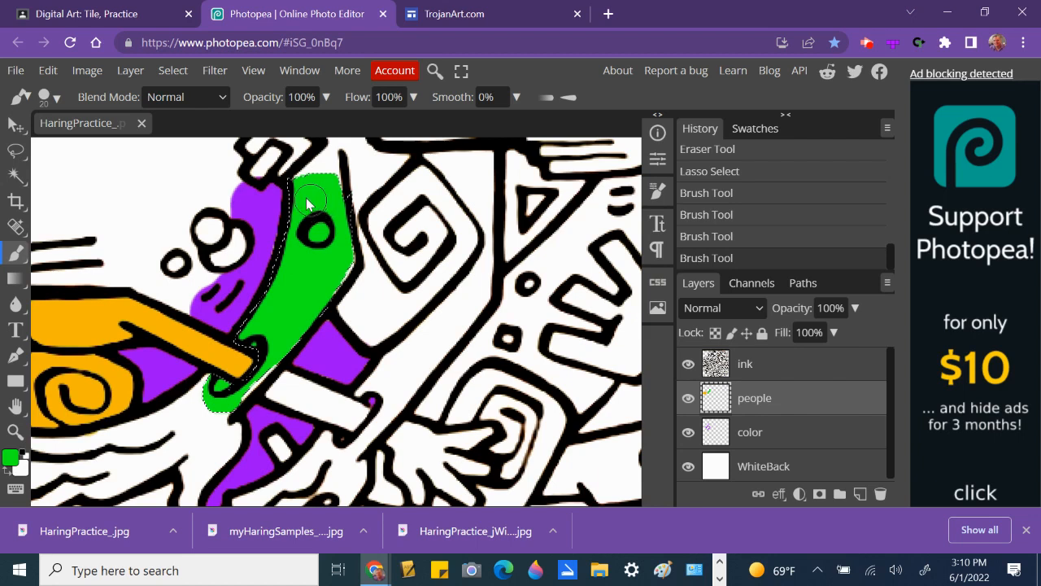
left_click(173, 71)
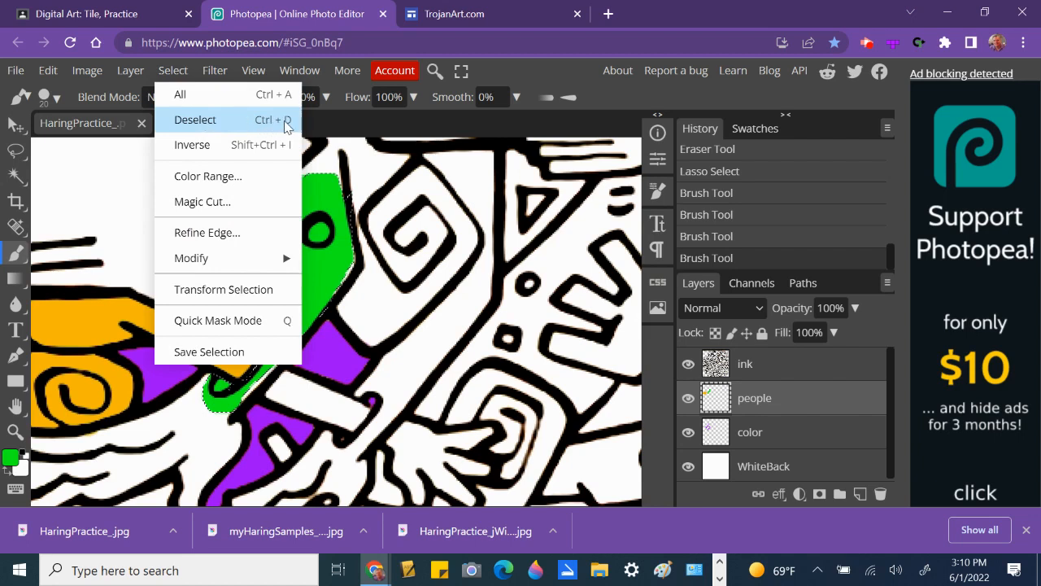
left_click(193, 122)
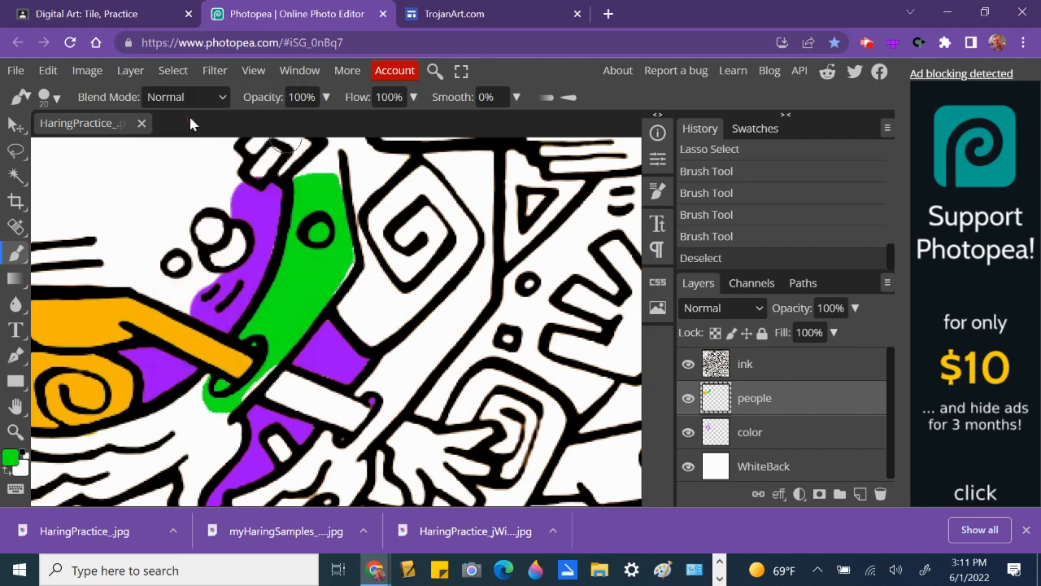
- Paint the area under the diamond spiral and the neighboring diagonal limb green, brushing over the edges of the adjacent purple shapes
mouse_move(346, 281)
left_mouse_down()
mouse_move(385, 272)
mouse_move(423, 297)
mouse_move(321, 226)
mouse_move(335, 193)
mouse_move(312, 186)
mouse_move(342, 169)
mouse_move(339, 148)
mouse_move(350, 199)
left_mouse_up()
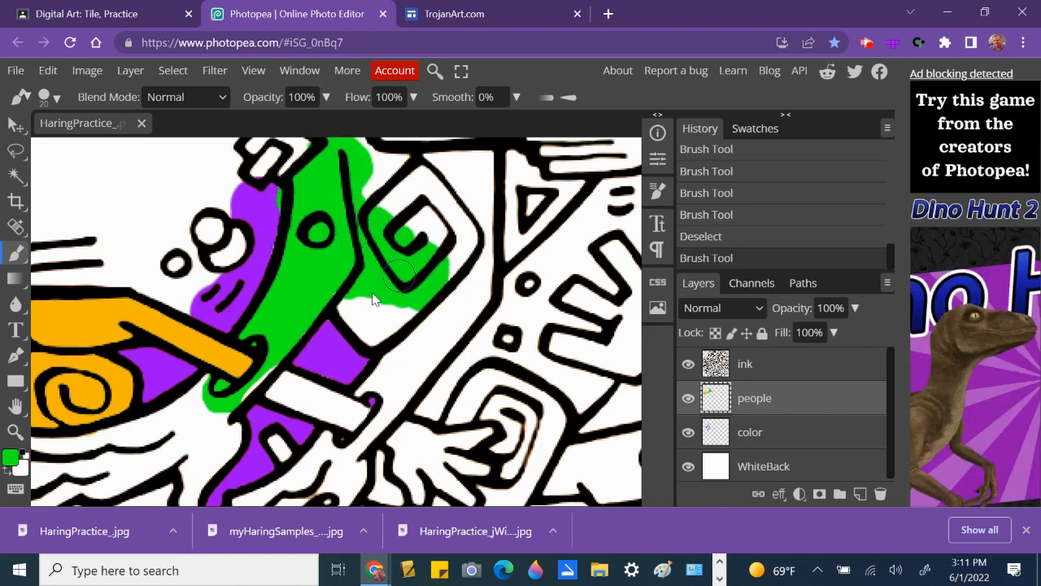
left_click(364, 318)
mouse_move(369, 323)
left_mouse_down()
mouse_move(426, 302)
mouse_move(379, 302)
mouse_move(371, 333)
mouse_move(348, 307)
mouse_move(365, 298)
left_mouse_up()
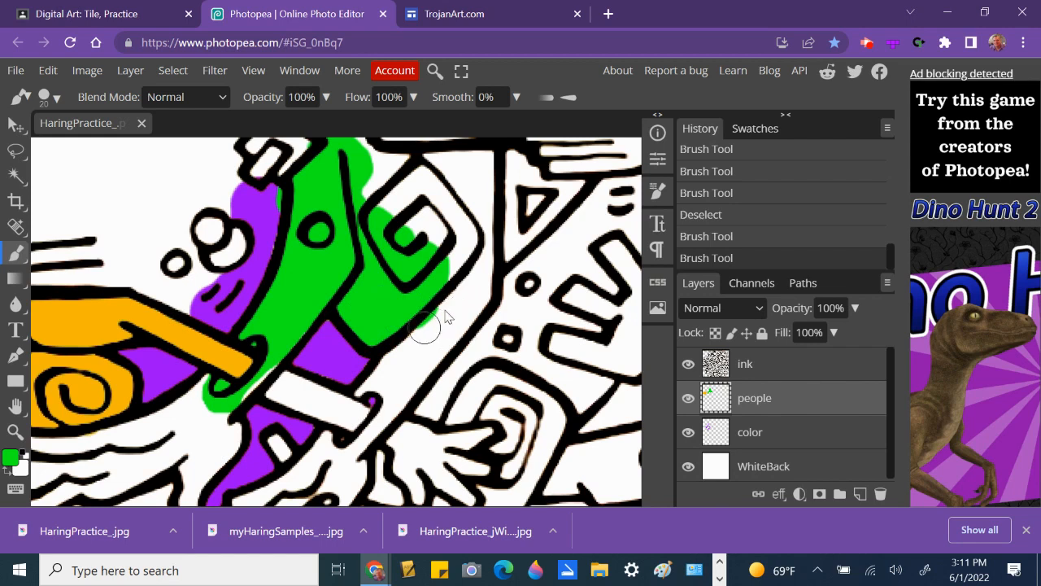
mouse_move(434, 321)
left_mouse_down()
mouse_move(421, 318)
mouse_move(453, 302)
mouse_move(366, 388)
mouse_move(453, 329)
mouse_move(367, 405)
mouse_move(415, 377)
left_mouse_up()
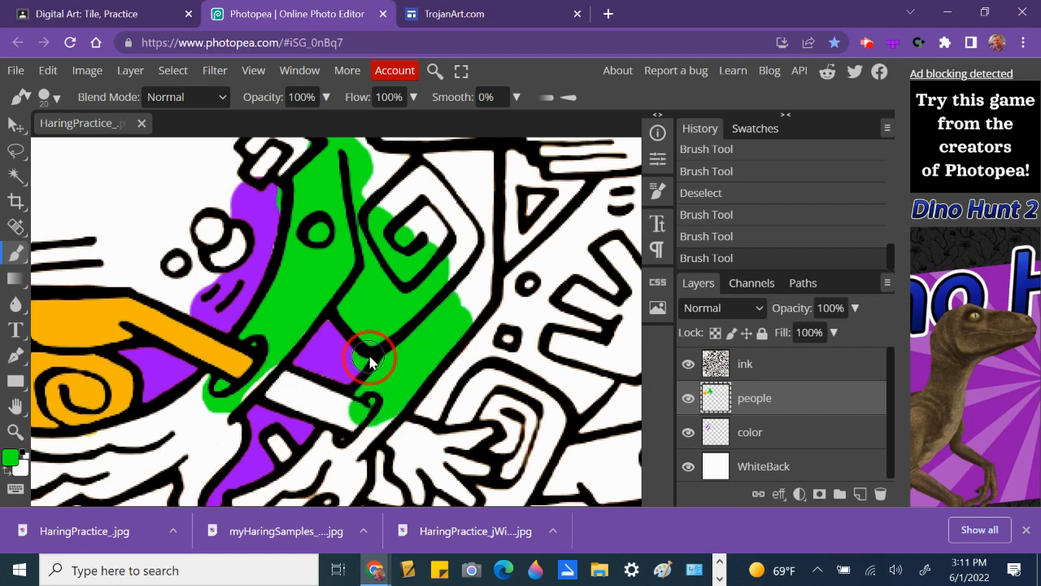
left_click_drag(369, 358, 375, 360)
mouse_move(313, 187)
left_mouse_down()
mouse_move(284, 198)
mouse_move(276, 232)
left_mouse_up()
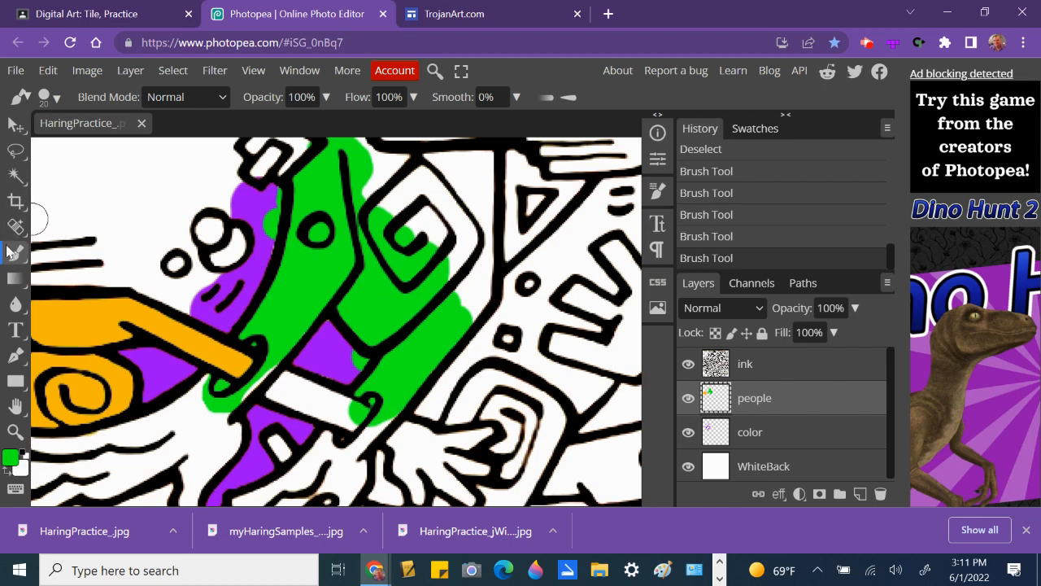
- Erase the green overlapping the two purple shapes beside the limbs on the people layer
key("e")
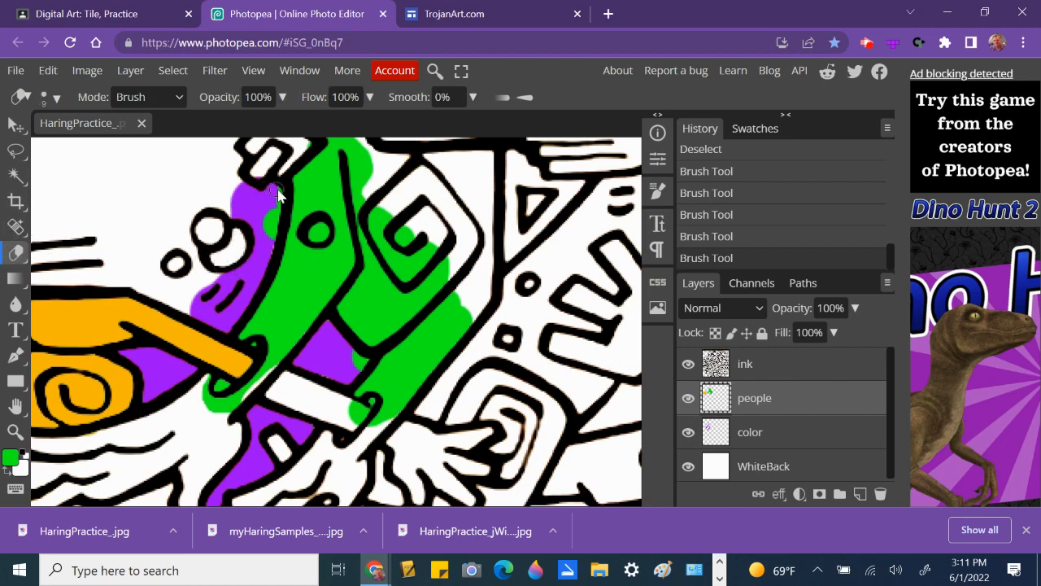
mouse_move(276, 196)
left_mouse_down()
mouse_move(277, 183)
mouse_move(274, 241)
mouse_move(271, 214)
mouse_move(262, 239)
mouse_move(279, 182)
mouse_move(275, 274)
left_mouse_up()
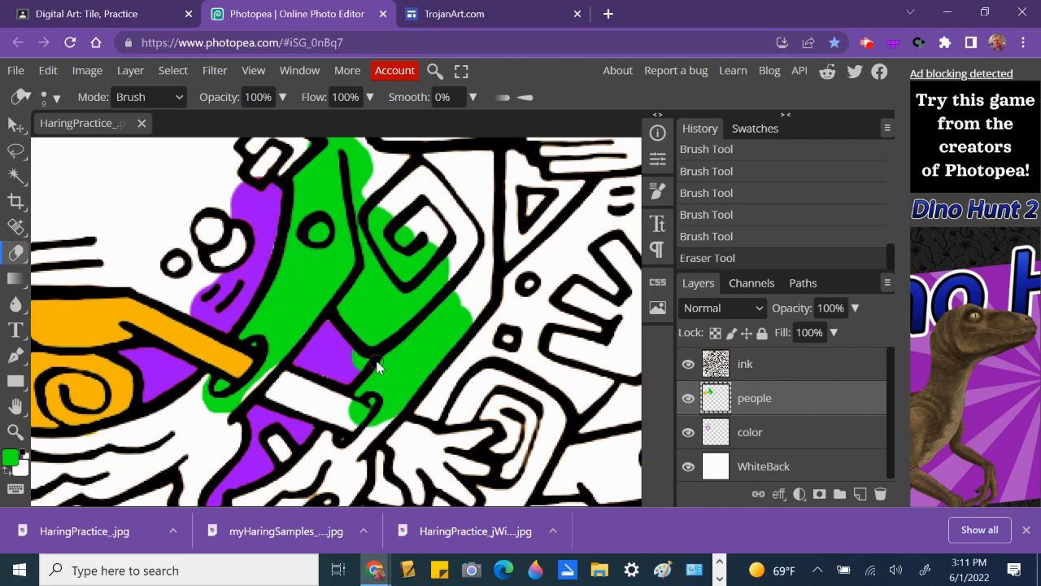
mouse_move(364, 358)
left_mouse_down()
mouse_move(361, 349)
mouse_move(362, 368)
left_mouse_up()
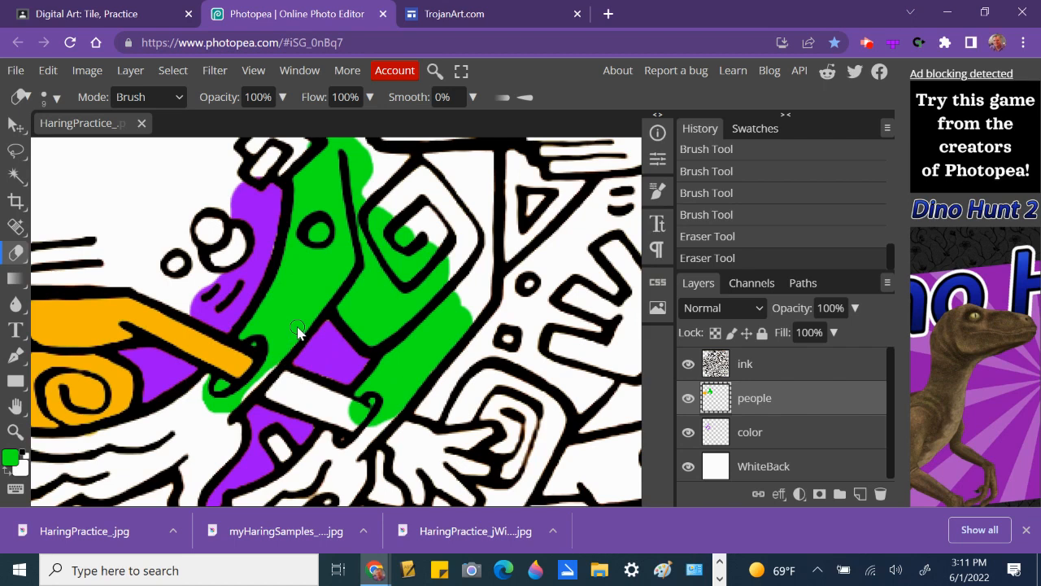
- Sample the purple of the background shape and return the foreground color to the limb's green
key("b")
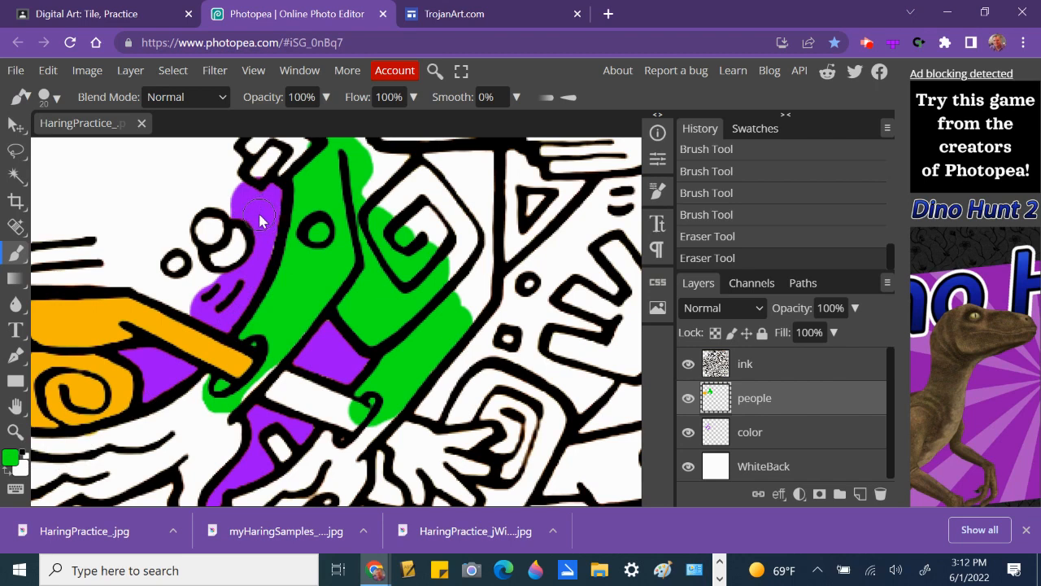
key("i")
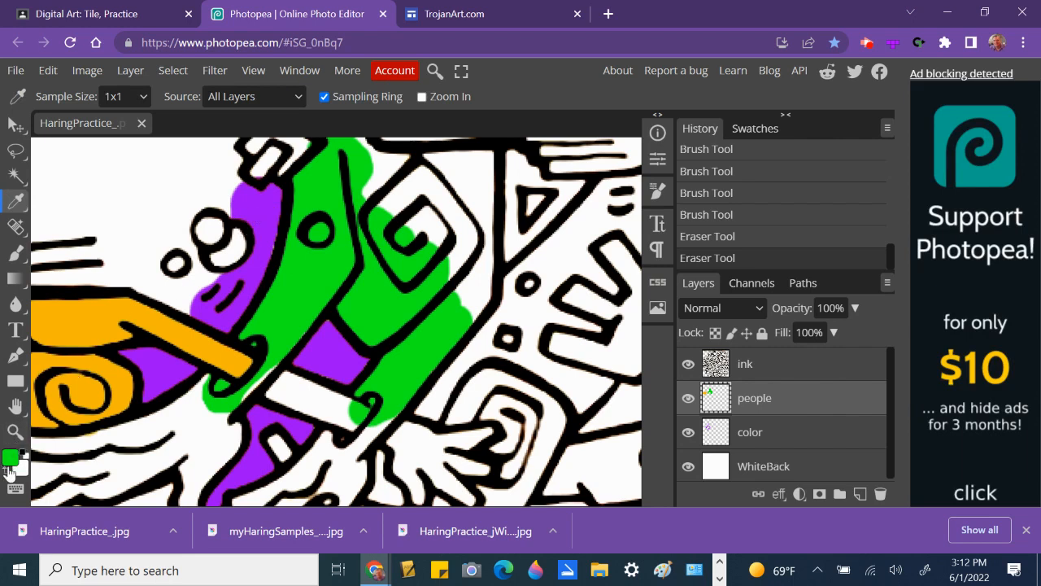
left_click(260, 214)
left_click(298, 320)
key("b")
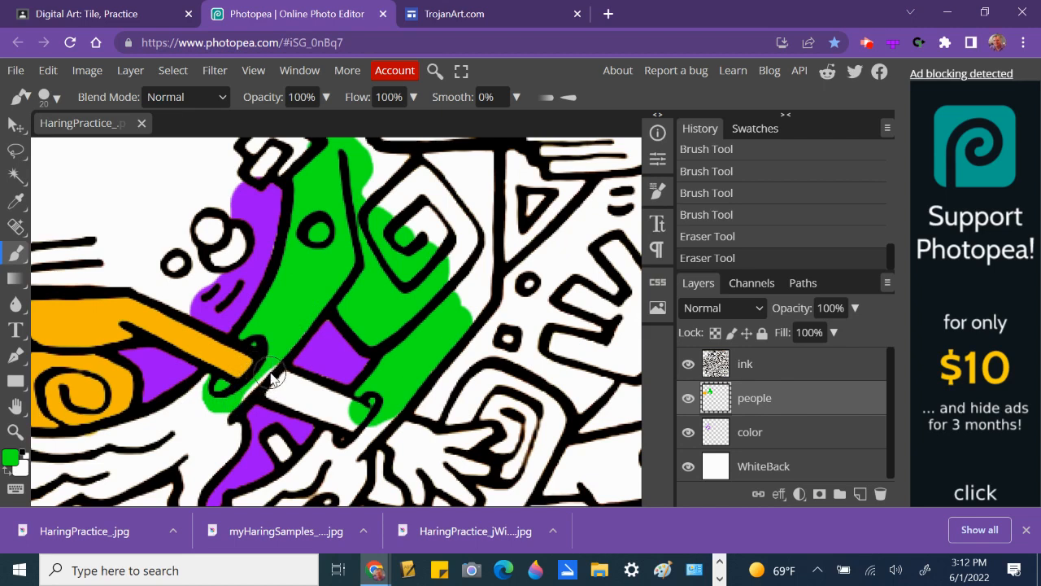
- Reduce the brush to 8 px and paint the white sliver along the curved limb's lower edge green
key("bracketleft")
mouse_move(278, 368)
left_mouse_down()
mouse_move(262, 370)
mouse_move(233, 413)
mouse_move(228, 407)
left_mouse_up()
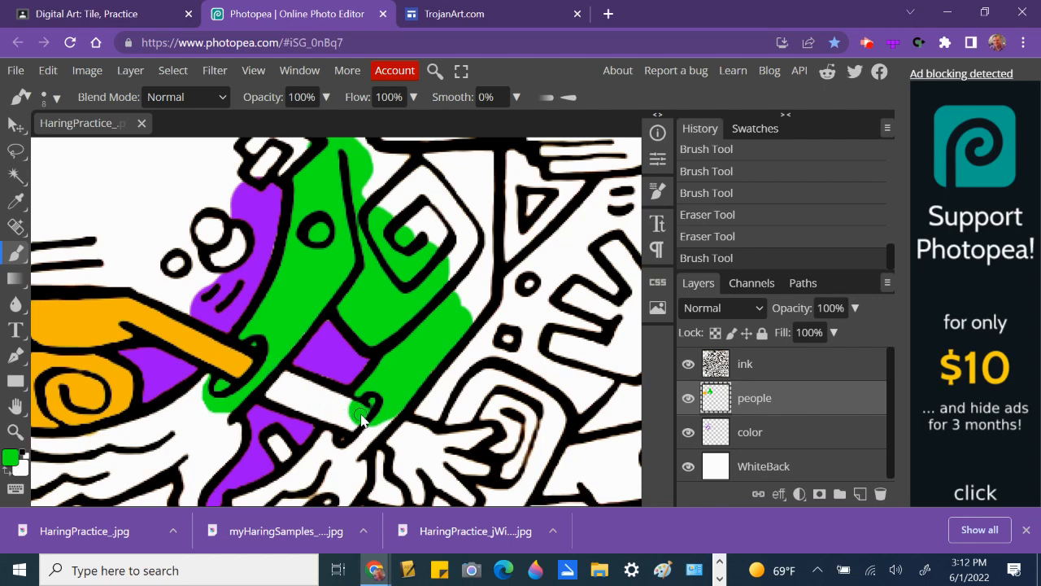
key("e")
left_click_drag(362, 419, 348, 423)
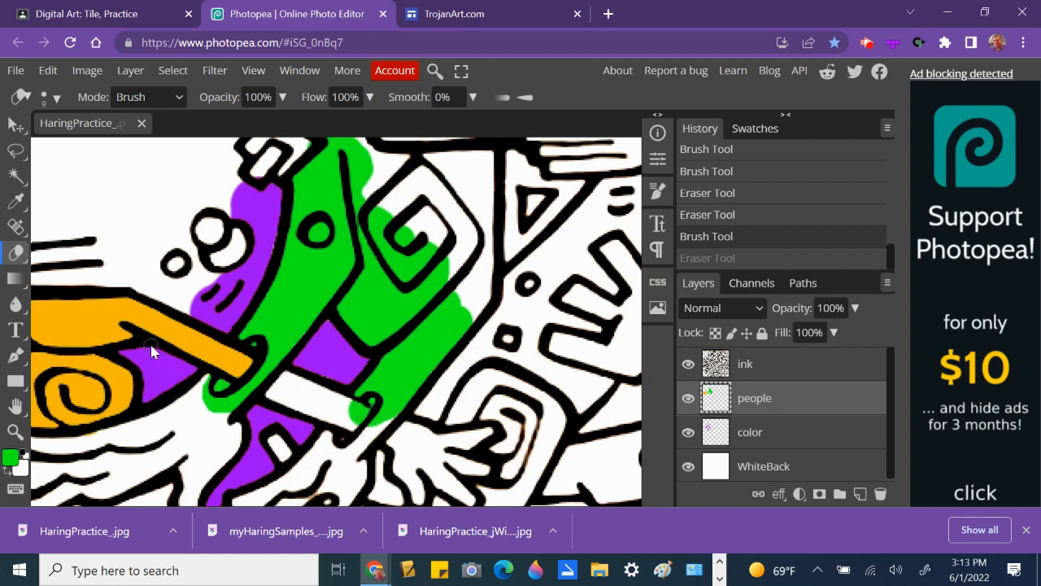
- Sample the orange from the arm and paint the white arm segment between the two green limbs with the 8 px brush
key("i")
left_click(89, 327)
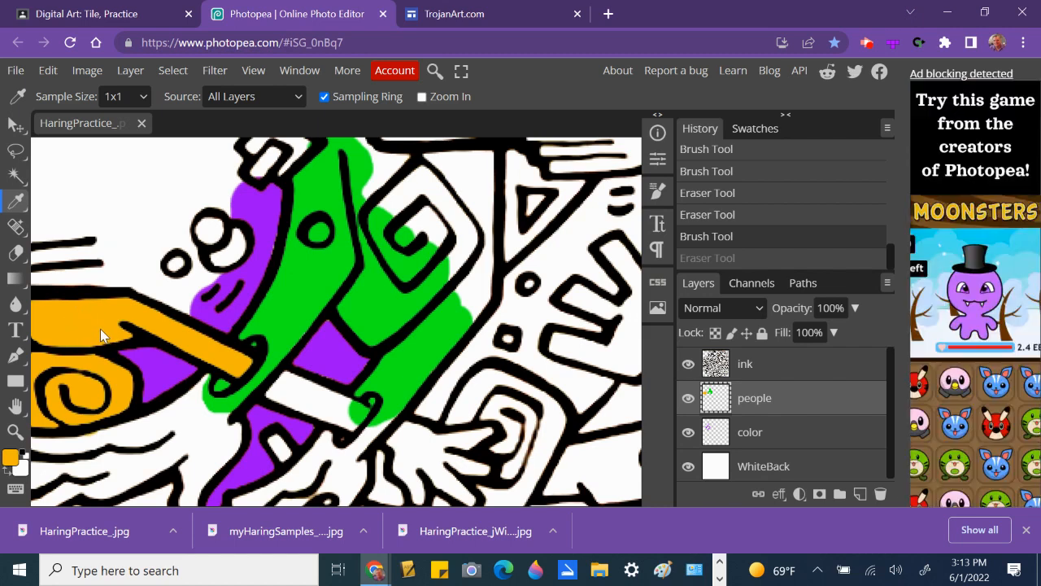
key("b")
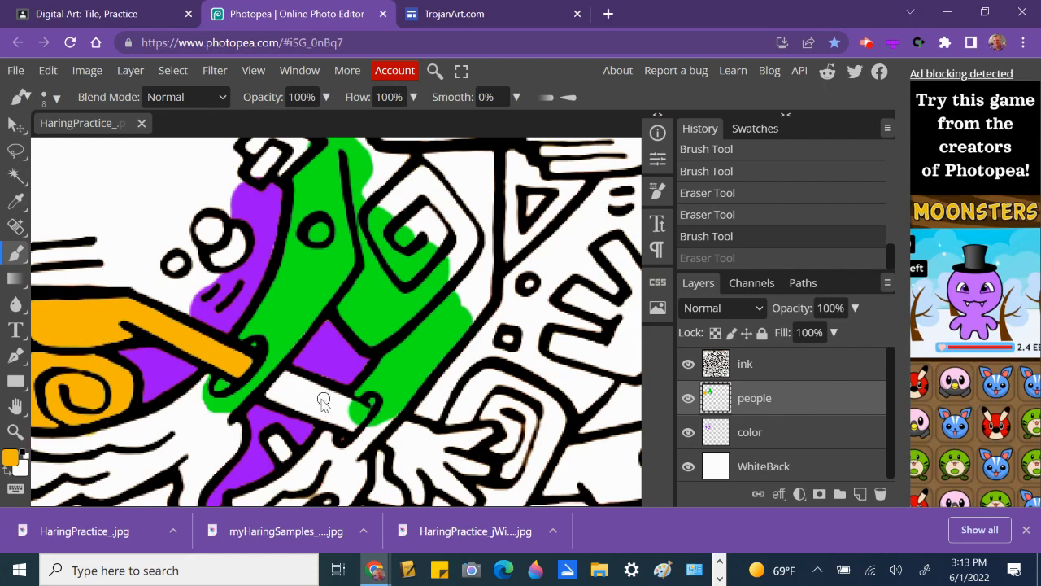
mouse_move(355, 409)
left_mouse_down()
mouse_move(365, 412)
mouse_move(362, 430)
mouse_move(355, 413)
mouse_move(287, 374)
mouse_move(347, 407)
left_mouse_up()
mouse_move(271, 398)
left_mouse_down()
mouse_move(352, 425)
mouse_move(309, 391)
mouse_move(273, 390)
mouse_move(284, 375)
mouse_move(290, 392)
mouse_move(342, 411)
left_mouse_up()
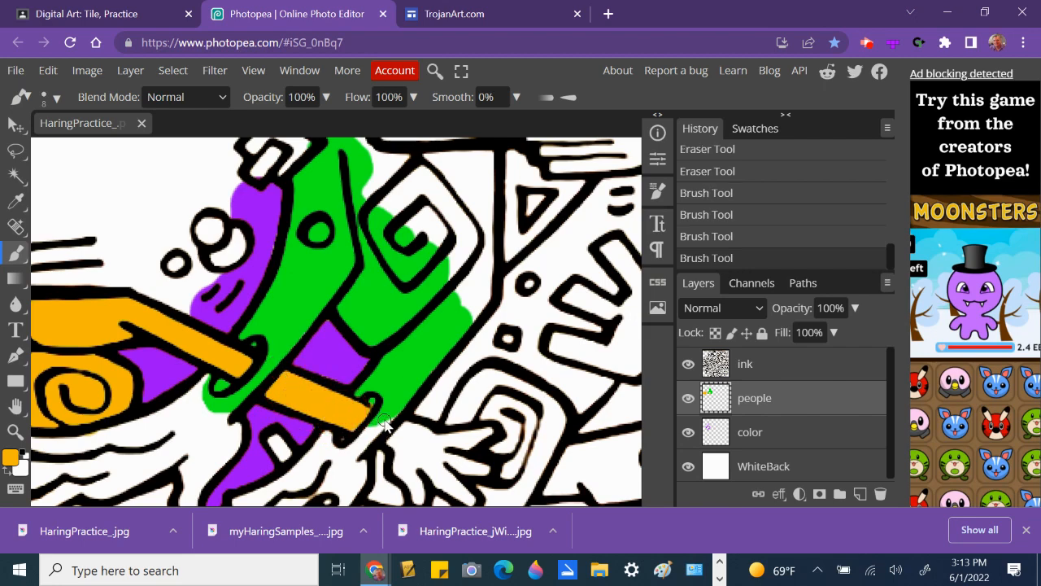
- Paint the whole open hand beyond the green diagonal limb orange, including its fingers, with the 8 px brush
scroll(385, 424, "up", 5)
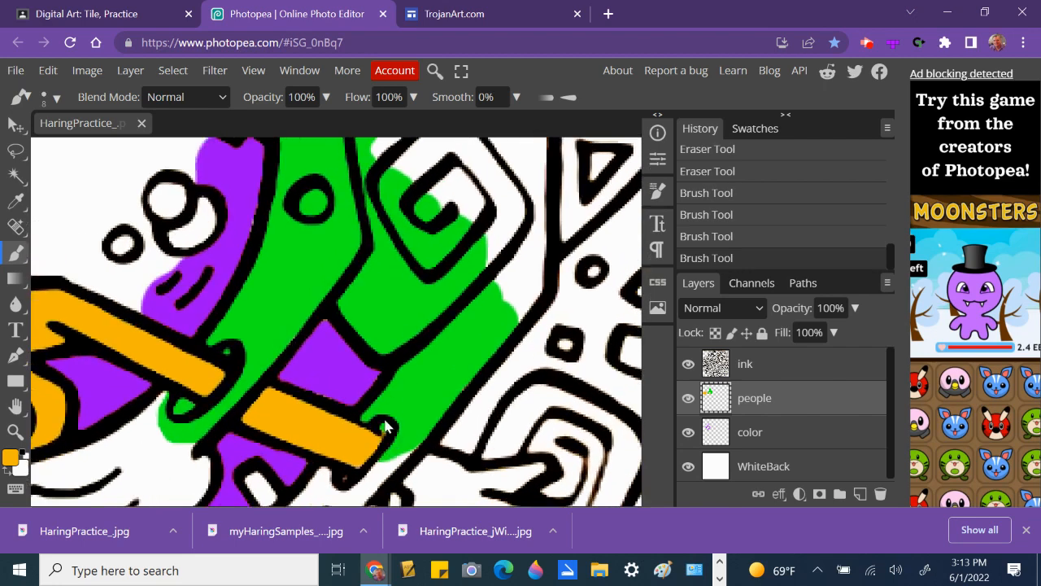
left_click_drag(447, 426, 390, 275)
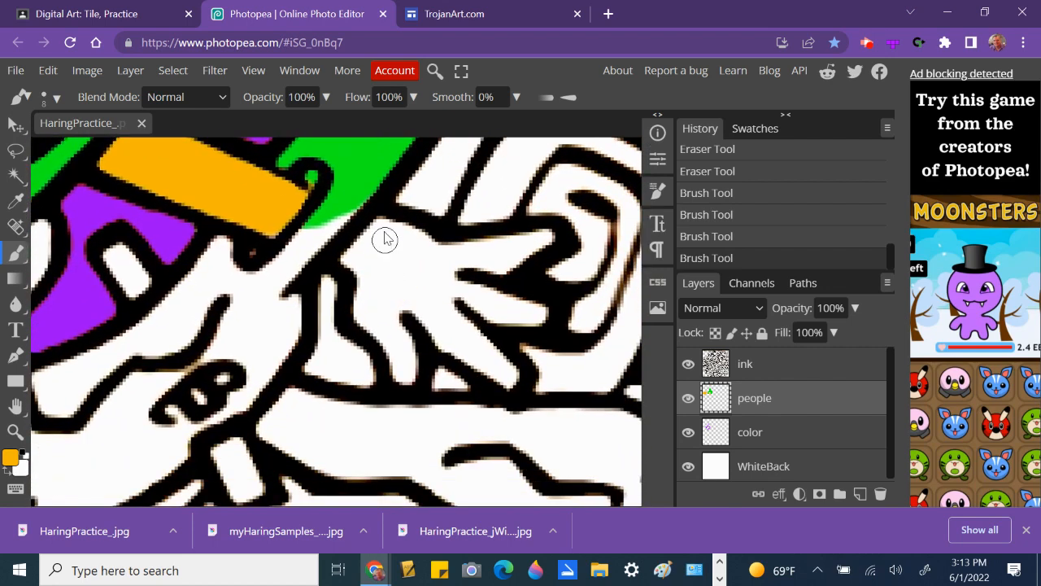
mouse_move(376, 223)
left_mouse_down()
mouse_move(453, 252)
mouse_move(548, 235)
mouse_move(513, 272)
mouse_move(457, 266)
mouse_move(498, 256)
mouse_move(447, 272)
mouse_move(530, 326)
left_mouse_up()
mouse_move(480, 312)
left_mouse_down()
mouse_move(454, 296)
mouse_move(469, 332)
mouse_move(518, 380)
mouse_move(402, 305)
mouse_move(464, 361)
left_mouse_up()
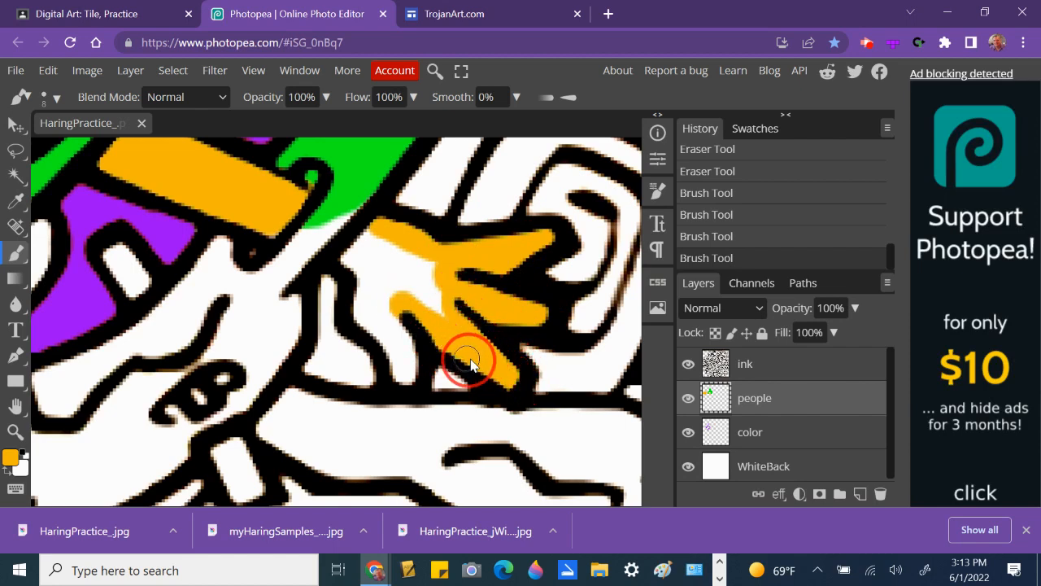
mouse_move(348, 268)
left_mouse_down()
mouse_move(378, 233)
mouse_move(355, 266)
mouse_move(363, 318)
mouse_move(397, 378)
mouse_move(413, 368)
mouse_move(411, 351)
mouse_move(389, 309)
mouse_move(383, 323)
mouse_move(380, 314)
mouse_move(381, 231)
mouse_move(389, 279)
mouse_move(403, 257)
mouse_move(415, 292)
mouse_move(427, 283)
mouse_move(425, 262)
mouse_move(433, 278)
mouse_move(446, 321)
mouse_move(433, 302)
mouse_move(405, 346)
left_mouse_up()
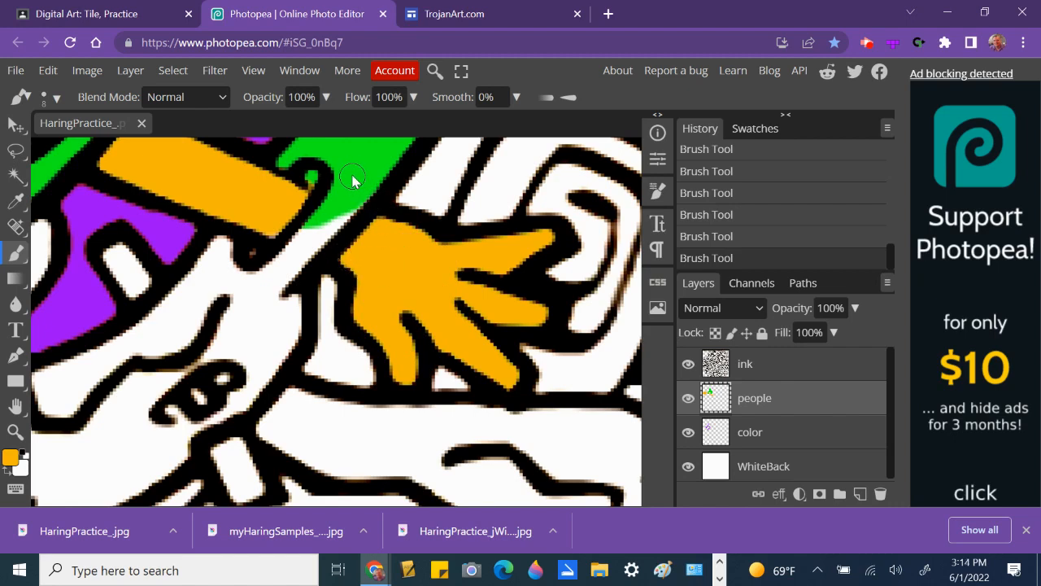
- Sample the limb's green and paint the white lower part of the diagonal limb down to the wrist with the 8 px brush
key("i")
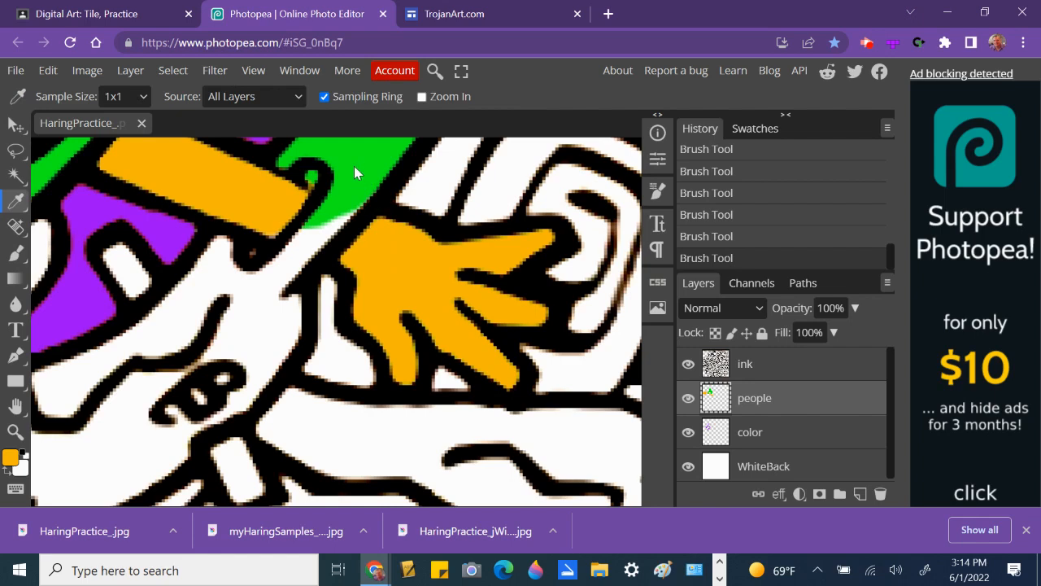
left_click(353, 172)
key("b")
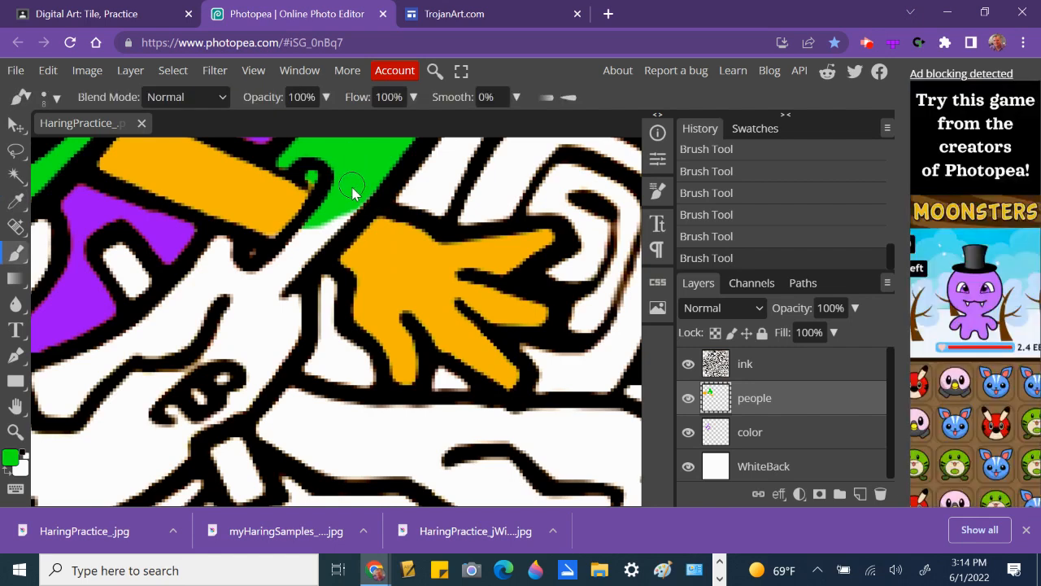
left_click(342, 230)
mouse_move(342, 231)
left_mouse_down()
mouse_move(273, 290)
mouse_move(311, 224)
mouse_move(265, 287)
mouse_move(233, 283)
mouse_move(220, 246)
mouse_move(180, 290)
mouse_move(194, 297)
mouse_move(227, 281)
mouse_move(216, 299)
mouse_move(239, 309)
mouse_move(297, 299)
mouse_move(297, 343)
mouse_move(256, 360)
left_mouse_up()
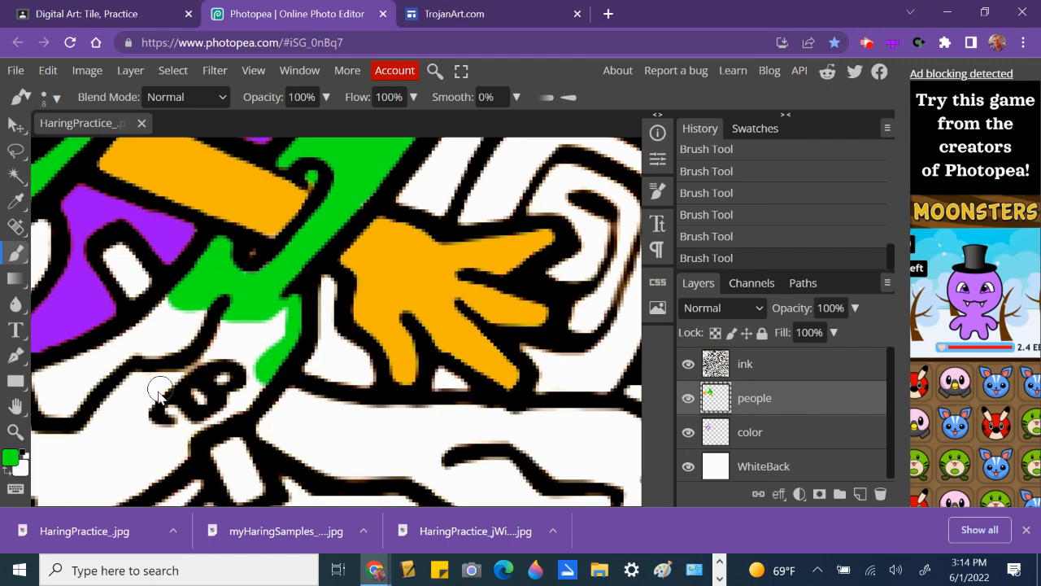
- Lasso the large white hand below the painted wrist, adding the lowest finger and the hand's lower edge to the selection
left_click_drag(130, 424, 393, 294)
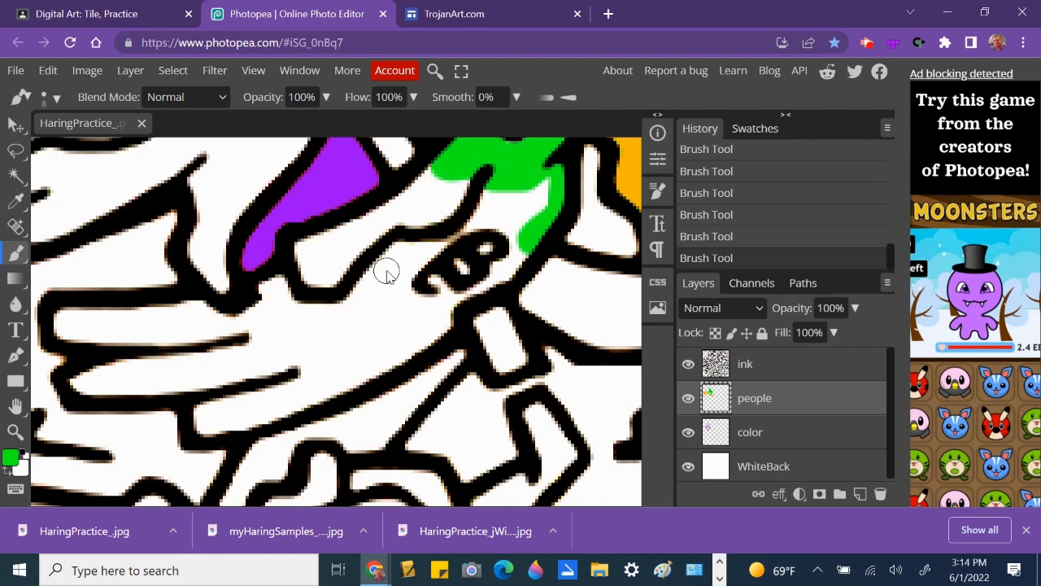
key("l")
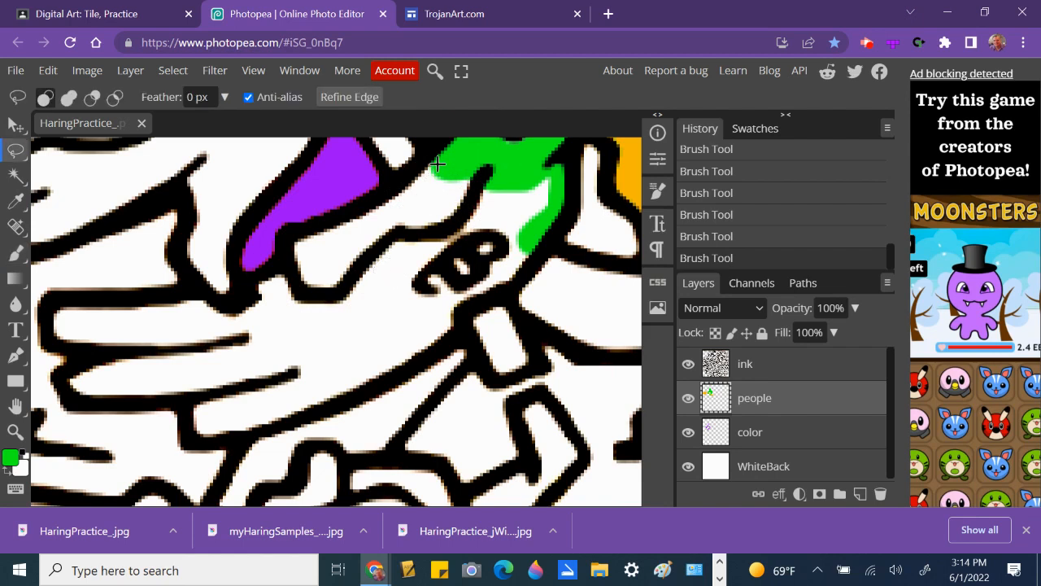
mouse_move(432, 154)
left_mouse_down()
mouse_move(391, 192)
mouse_move(296, 235)
mouse_move(285, 270)
mouse_move(246, 283)
mouse_move(241, 301)
mouse_move(220, 302)
mouse_move(209, 287)
mouse_move(64, 300)
mouse_move(51, 320)
mouse_move(82, 356)
mouse_move(67, 380)
mouse_move(73, 392)
mouse_move(241, 397)
mouse_move(440, 318)
mouse_move(452, 294)
mouse_move(448, 260)
mouse_move(469, 246)
mouse_move(487, 258)
mouse_move(505, 239)
mouse_move(531, 152)
mouse_move(456, 154)
left_mouse_up()
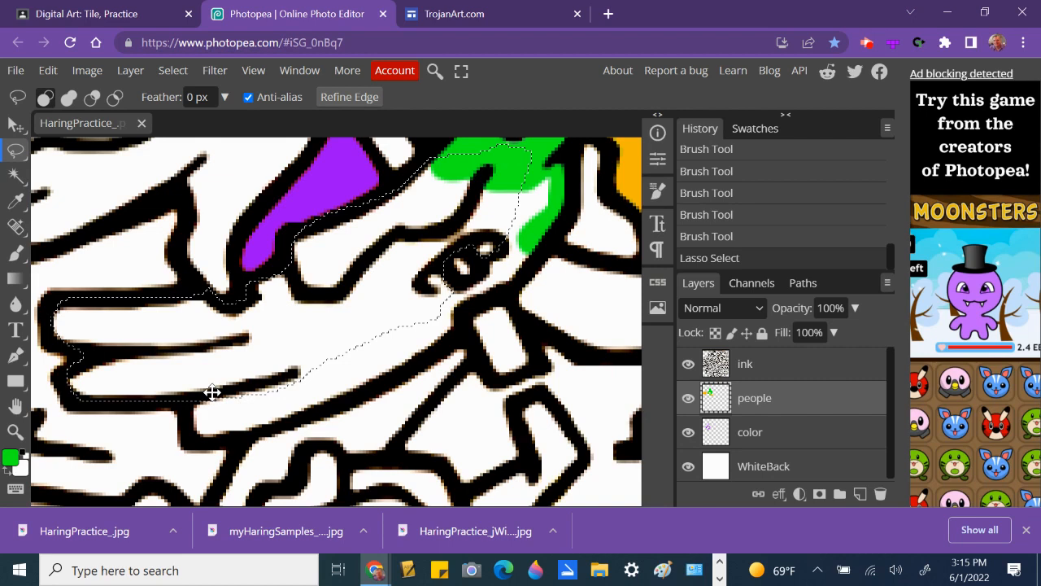
key("shift")
mouse_move(202, 390)
left_mouse_down()
mouse_move(186, 399)
mouse_move(186, 420)
mouse_move(196, 435)
mouse_move(235, 440)
mouse_move(348, 397)
mouse_move(393, 363)
mouse_move(365, 309)
mouse_move(351, 309)
left_mouse_up()
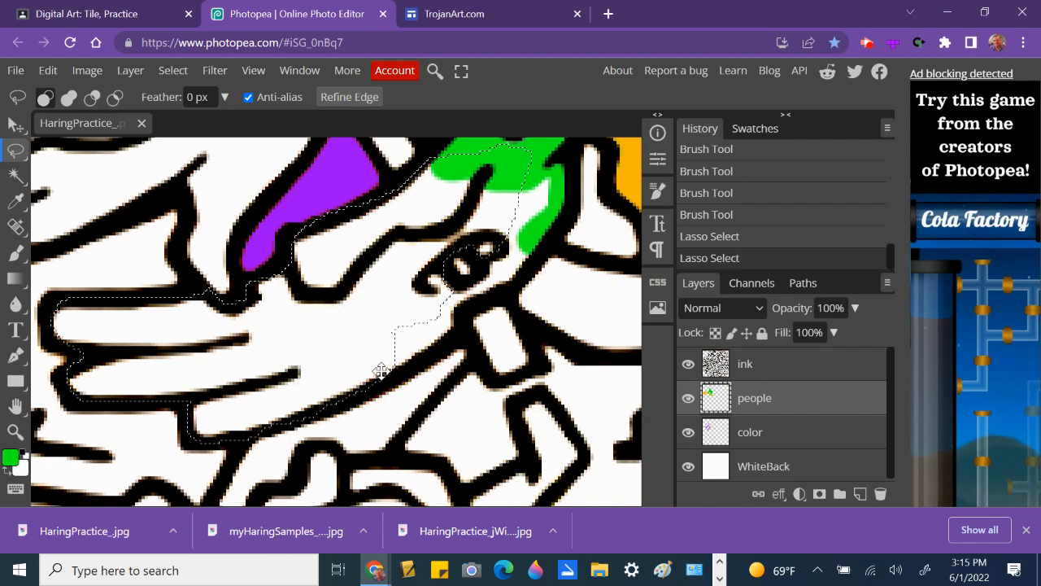
key("shift")
mouse_move(381, 368)
left_mouse_down()
mouse_move(416, 360)
mouse_move(509, 283)
mouse_move(505, 250)
mouse_move(476, 261)
mouse_move(361, 362)
left_mouse_up()
- Extend the hand selection around the far side of the wrist, beyond the small curled marks
left_click_drag(519, 292, 372, 414)
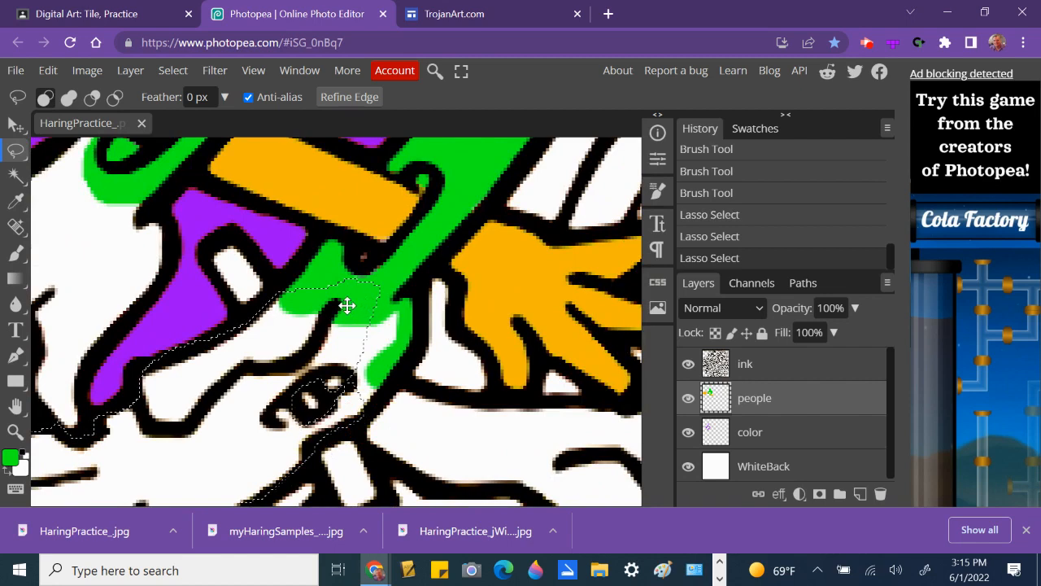
key("shift")
mouse_move(362, 294)
left_mouse_down()
mouse_move(406, 294)
mouse_move(413, 337)
mouse_move(365, 414)
mouse_move(338, 376)
mouse_move(325, 396)
mouse_move(337, 379)
mouse_move(378, 401)
left_mouse_up()
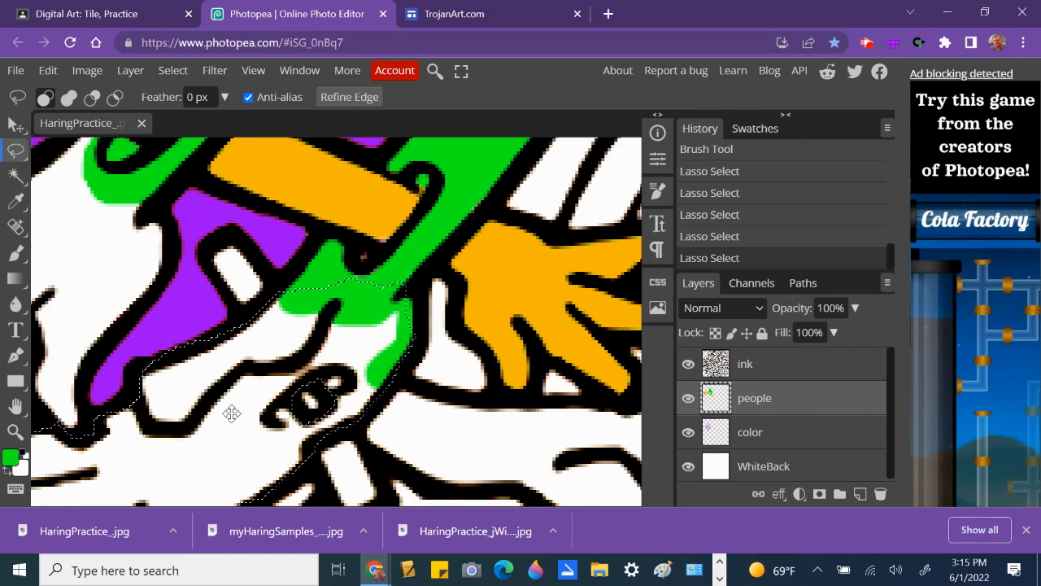
- Subtract a small round area beside the thumb from the hand selection and brush green across it
key("alt")
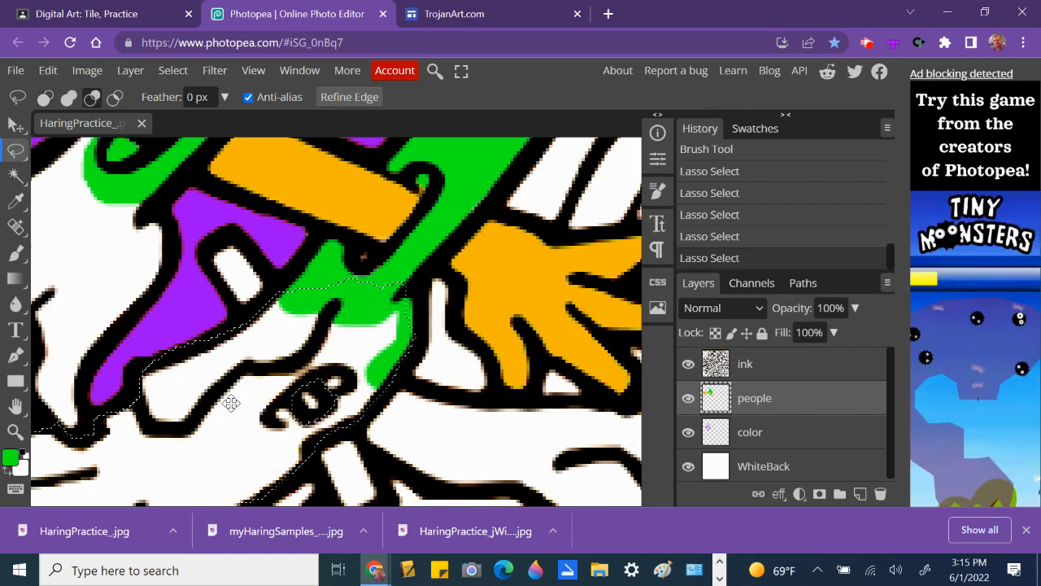
mouse_move(211, 376)
left_mouse_down()
mouse_move(199, 420)
mouse_move(218, 431)
mouse_move(240, 414)
mouse_move(241, 388)
mouse_move(220, 374)
mouse_move(231, 378)
mouse_move(227, 398)
mouse_move(323, 326)
left_mouse_up()
left_click_drag(388, 290, 425, 271)
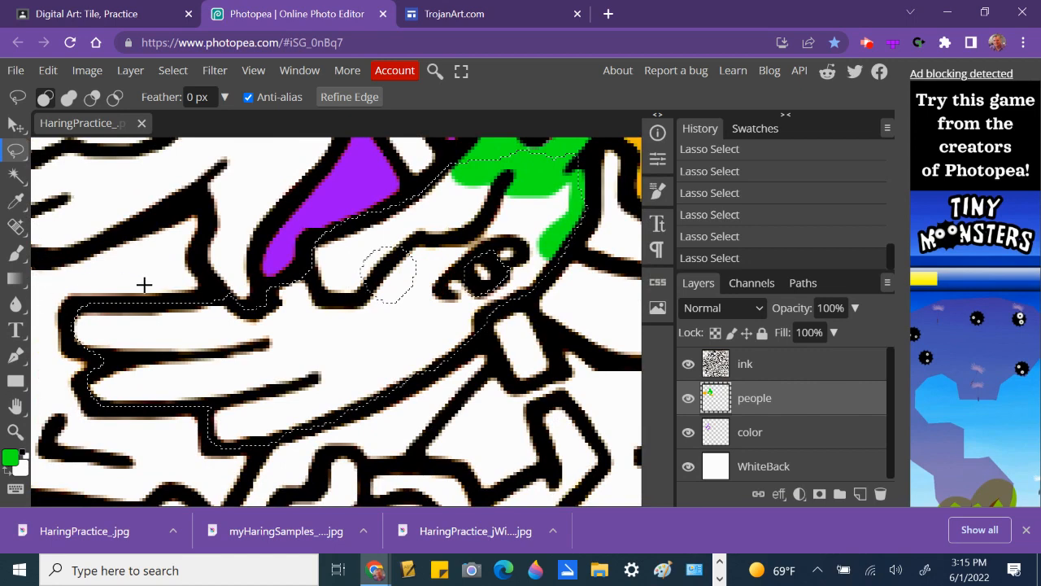
key("b")
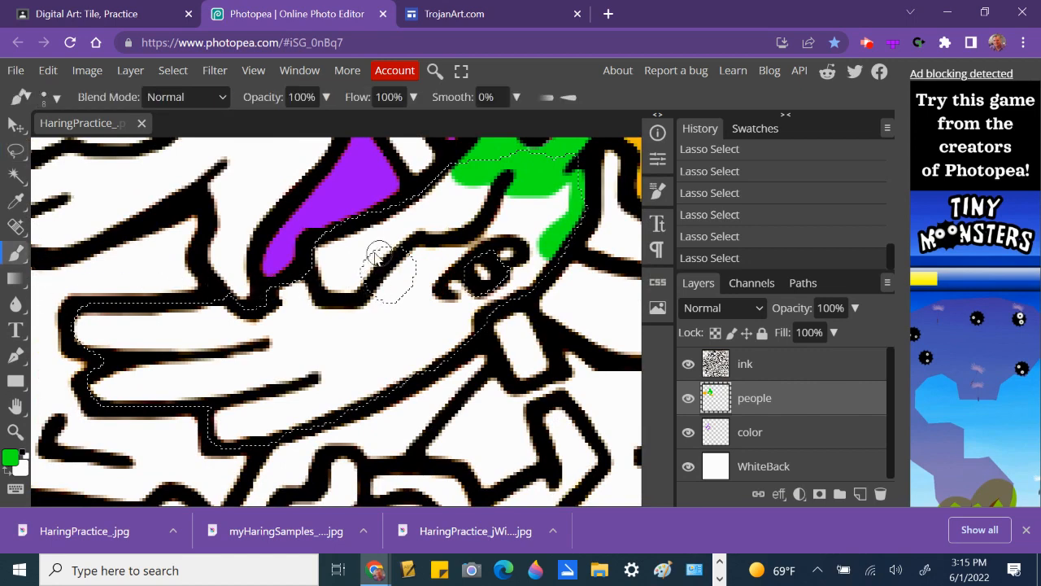
mouse_move(319, 245)
left_mouse_down()
mouse_move(431, 318)
mouse_move(352, 280)
mouse_move(404, 330)
mouse_move(370, 311)
mouse_move(355, 282)
mouse_move(398, 276)
mouse_move(413, 238)
mouse_move(371, 255)
mouse_move(375, 264)
mouse_move(420, 265)
mouse_move(416, 293)
mouse_move(417, 254)
mouse_move(397, 240)
mouse_move(360, 257)
mouse_move(359, 272)
mouse_move(407, 248)
mouse_move(379, 291)
left_mouse_up()
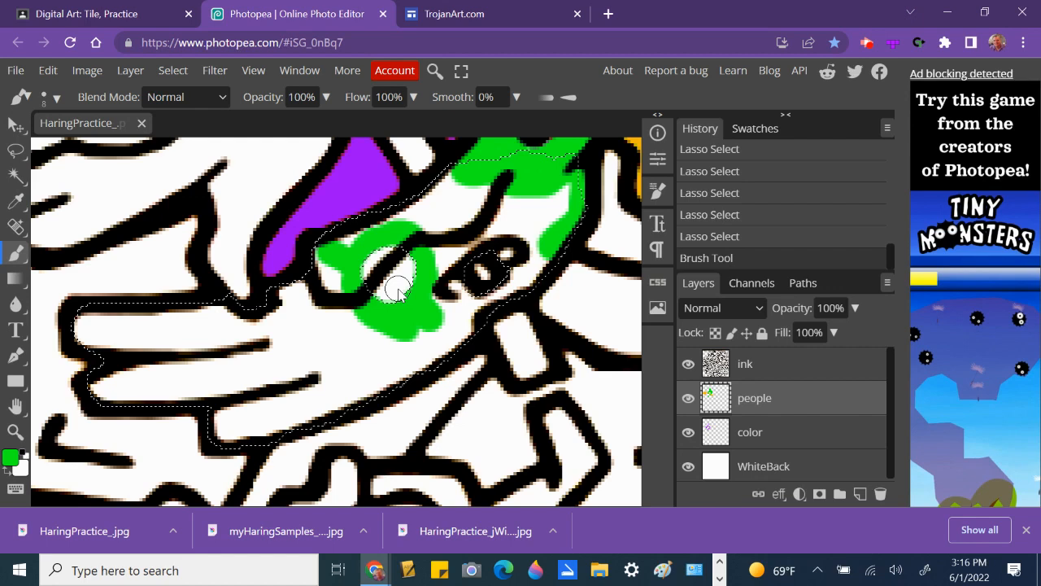
- Add the round area beside the thumb back to the hand selection with the Lasso tool
key("l")
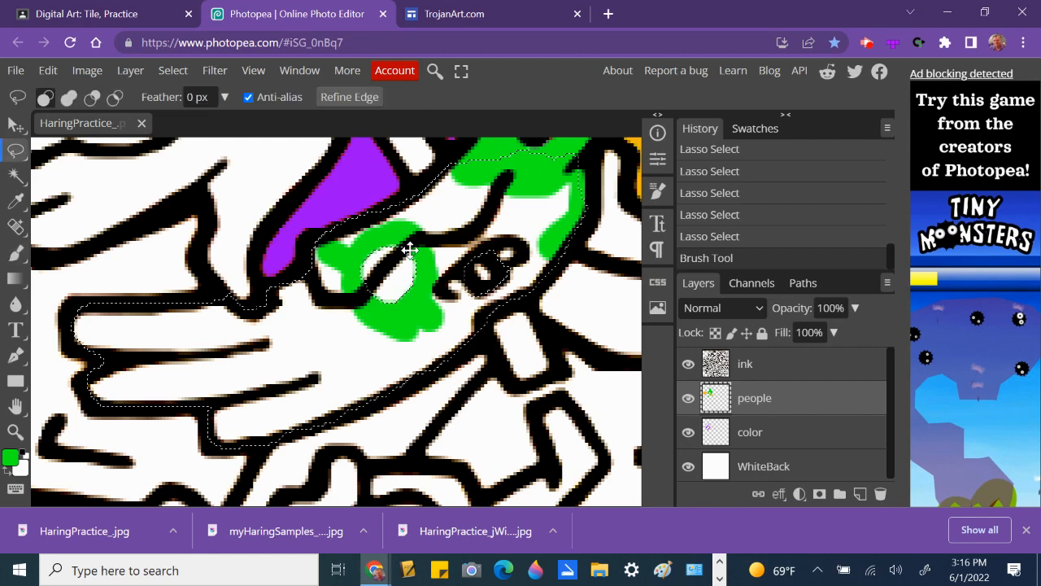
key("shift")
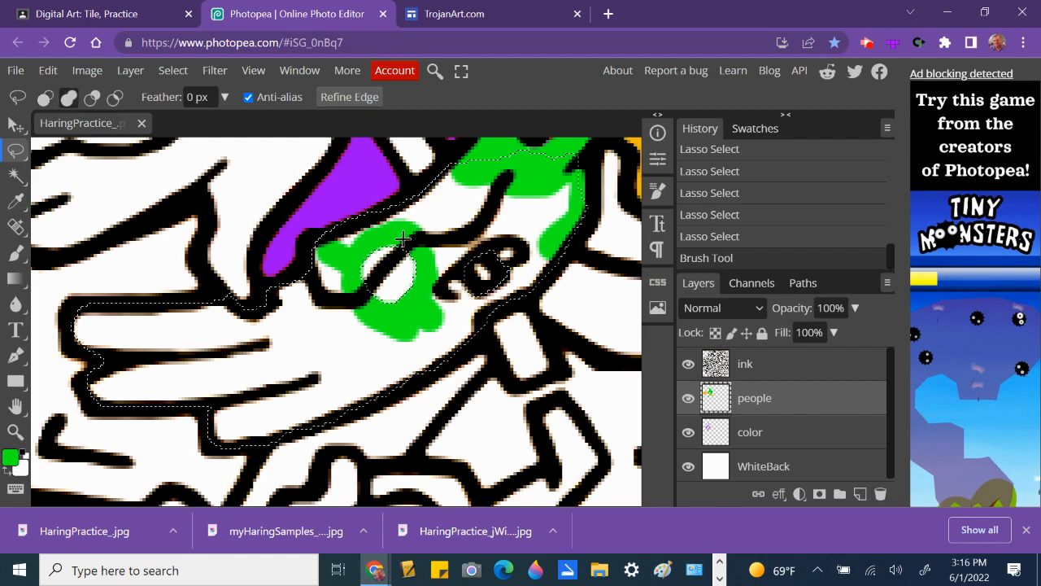
mouse_move(404, 246)
left_mouse_down()
mouse_move(351, 262)
mouse_move(362, 327)
mouse_move(421, 315)
mouse_move(420, 246)
mouse_move(431, 244)
left_mouse_up()
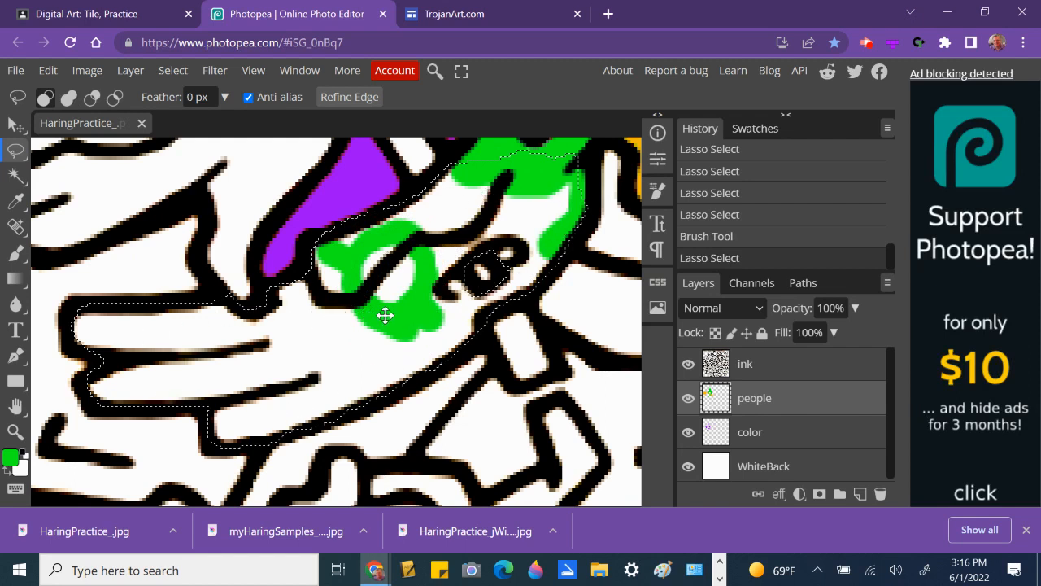
- Fill the selected hand with the green foreground color and deselect it
key("alt")
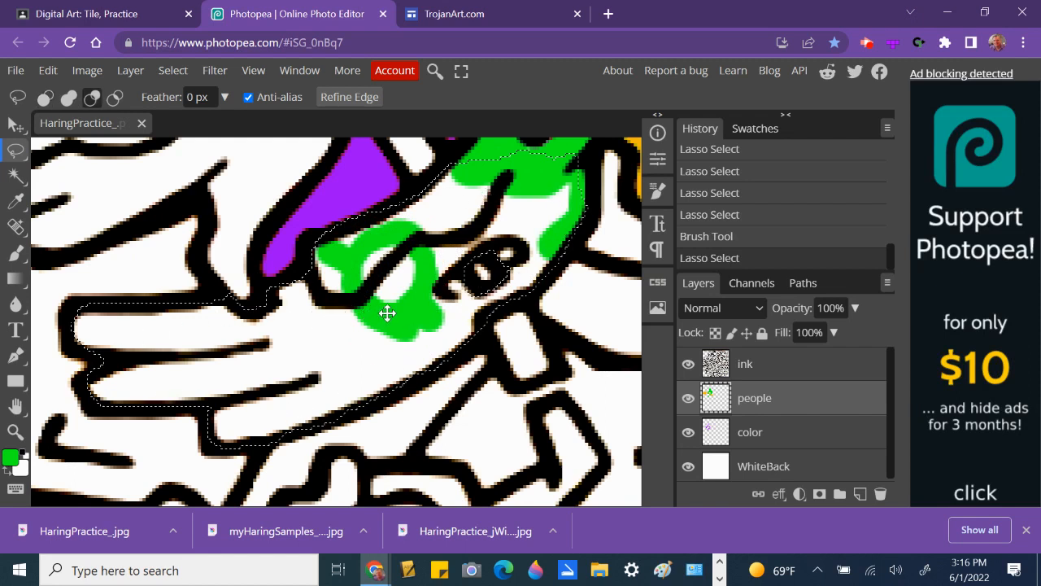
key("alt+BackSpace")
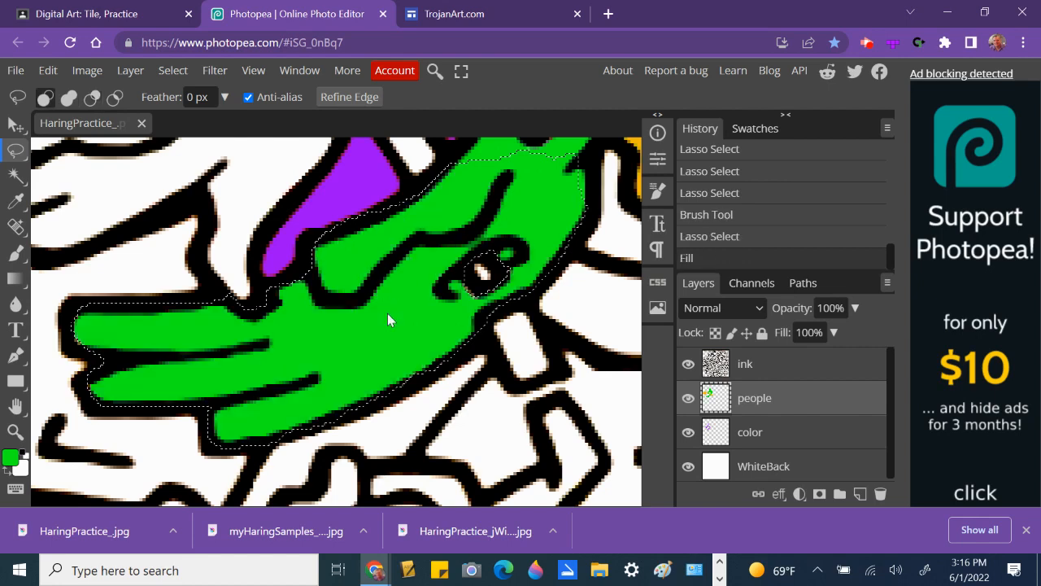
key("ctrl+0")
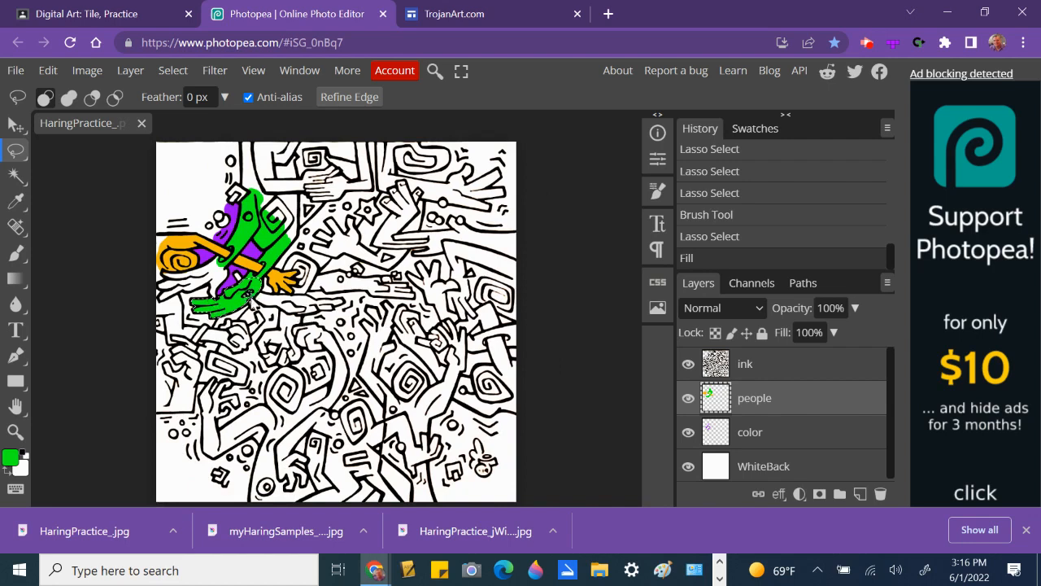
key("ctrl+d")
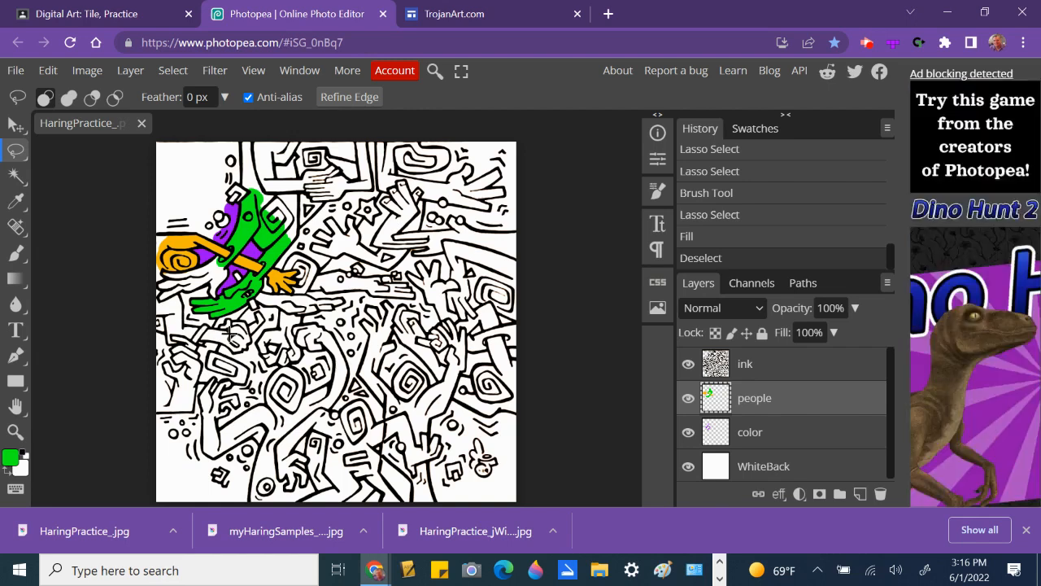
- Save the tile as a PSD named HaringPractice_aStudent_p1 on the Desktop
left_click(15, 72)
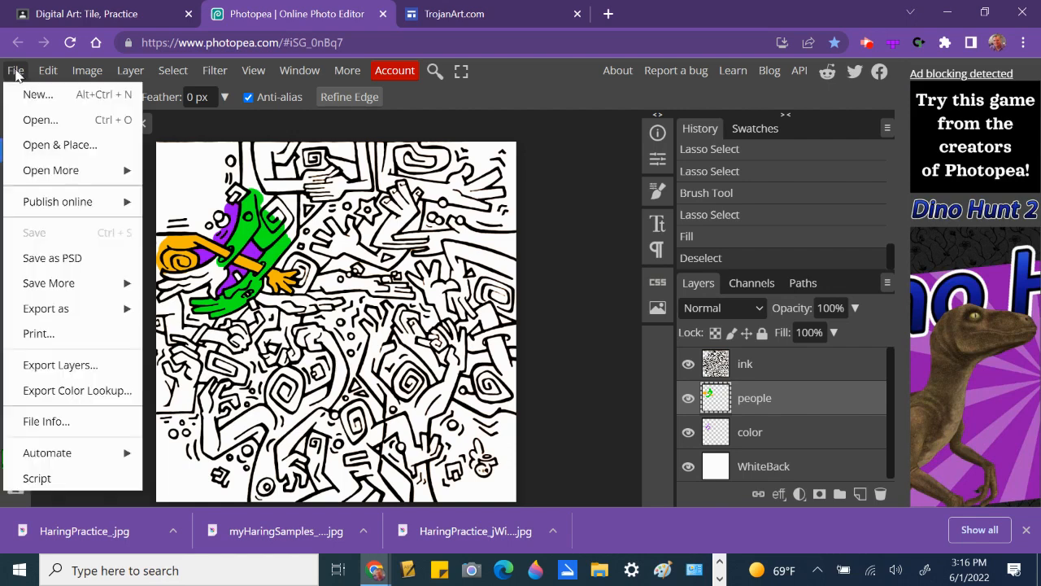
left_click(66, 259)
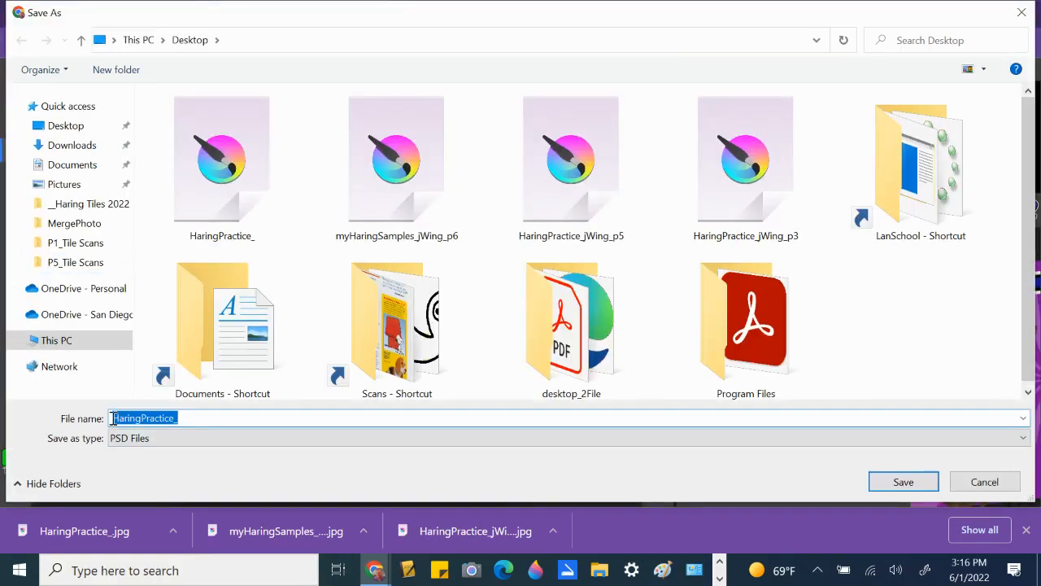
left_click(185, 418)
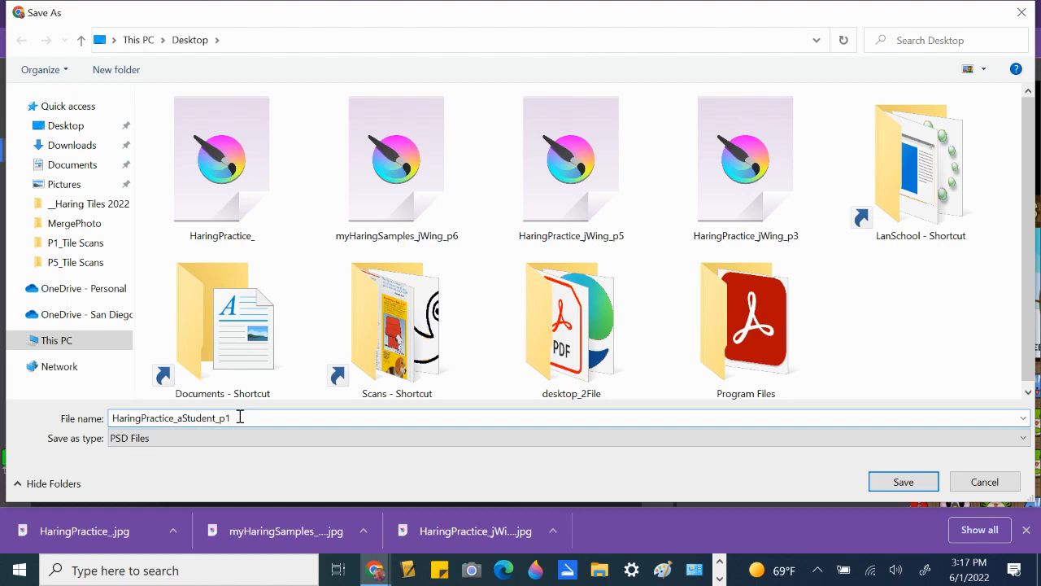
left_click_drag(178, 417, 216, 417)
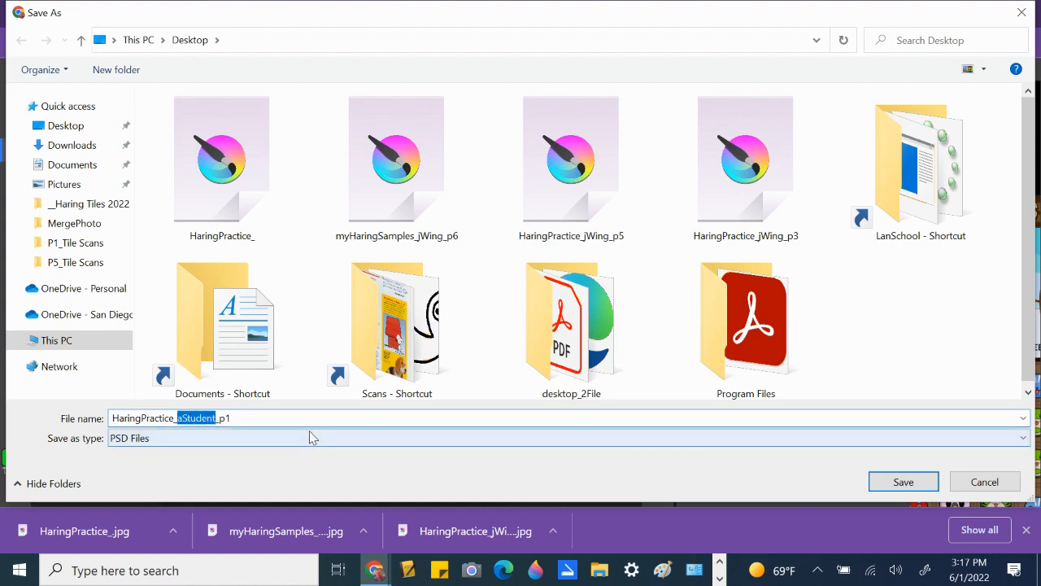
left_click(897, 483)
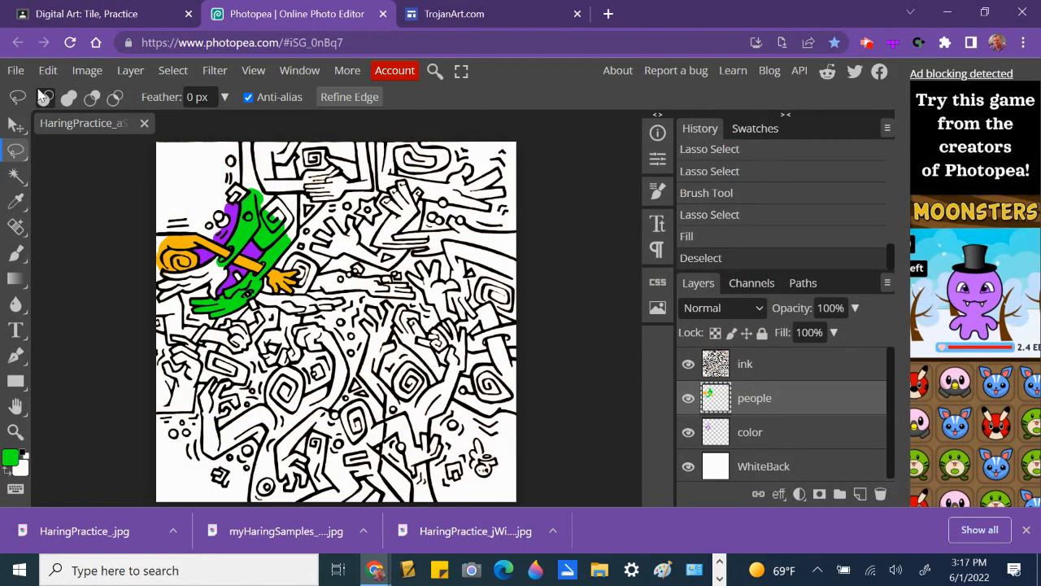
- Export the tile as a JPG named HaringPractice_aStudent_p1 to the Downloads folder and dismiss the ad-blocker notice
left_click(16, 73)
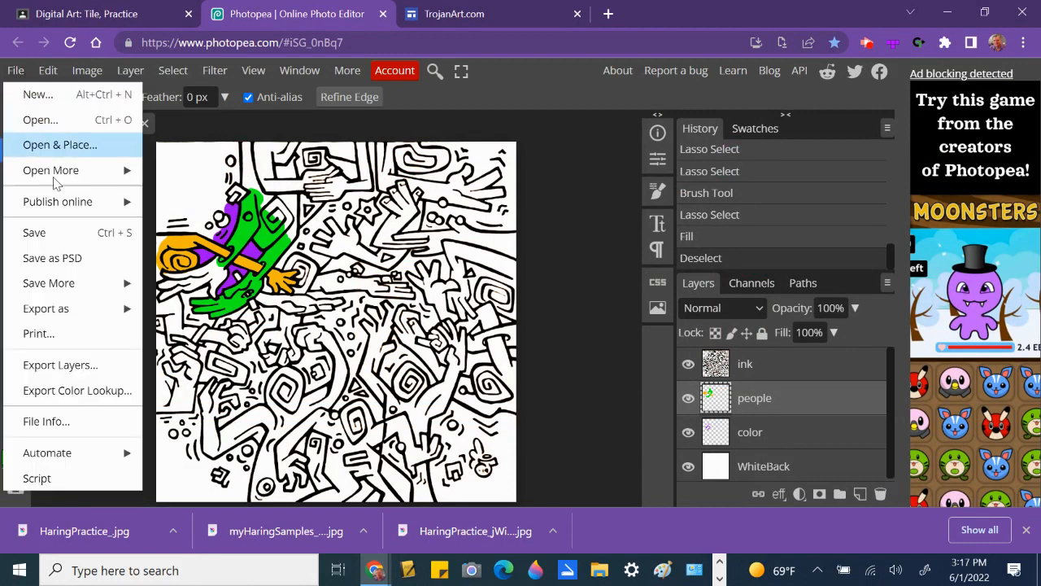
mouse_move(71, 311)
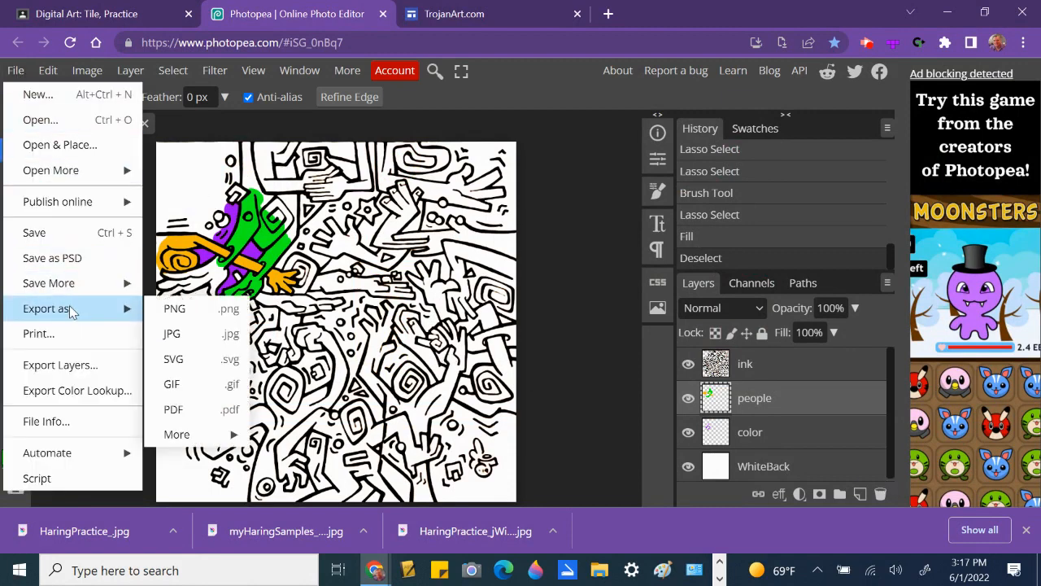
left_click(171, 334)
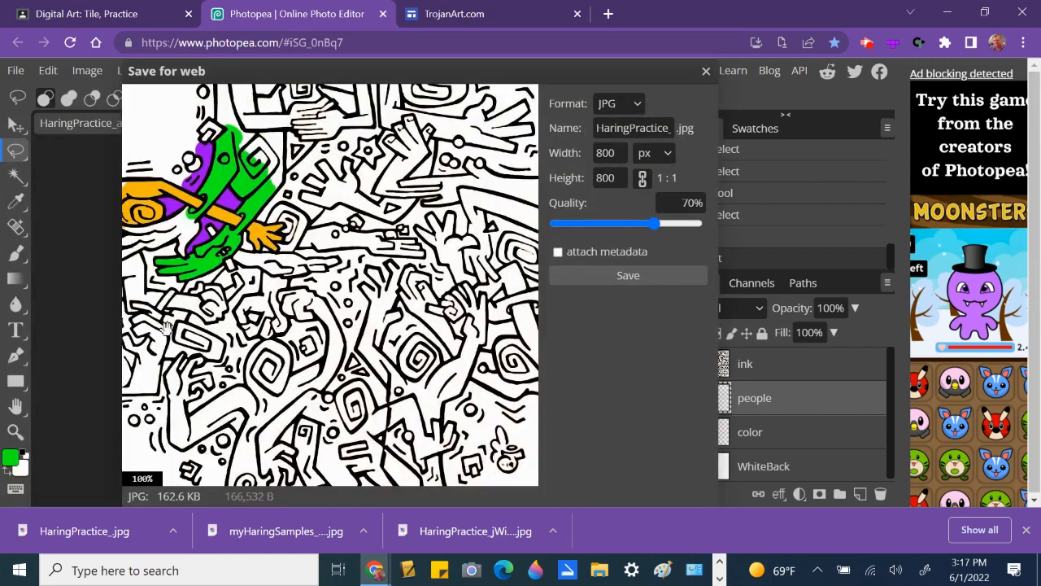
left_click(615, 275)
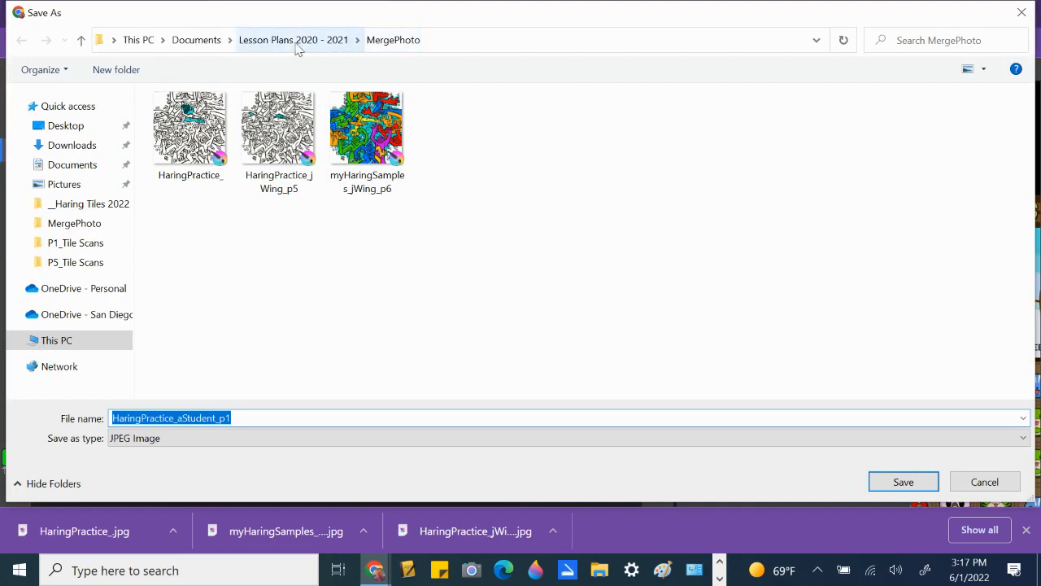
left_click(70, 126)
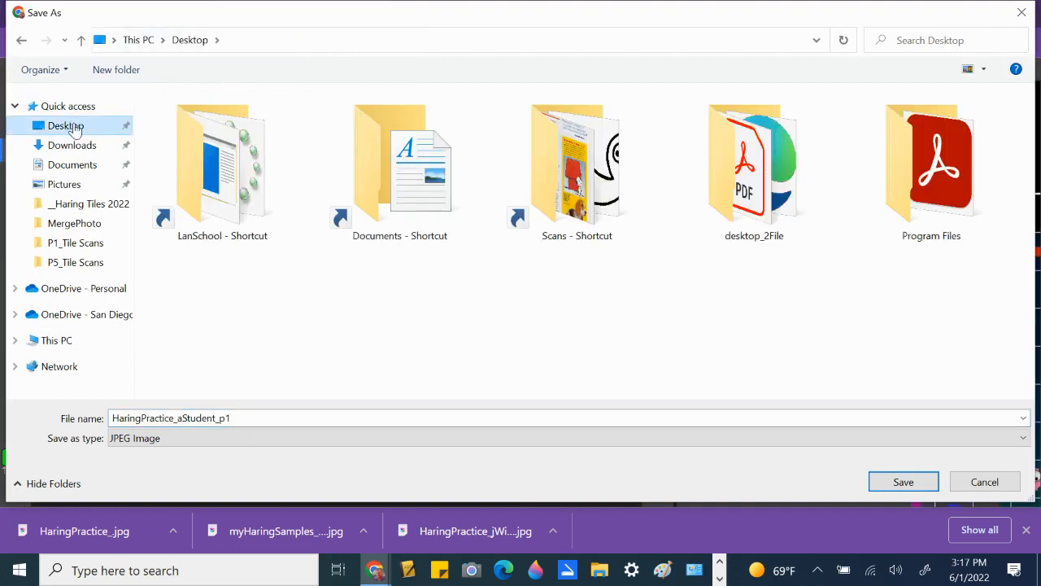
left_click(75, 150)
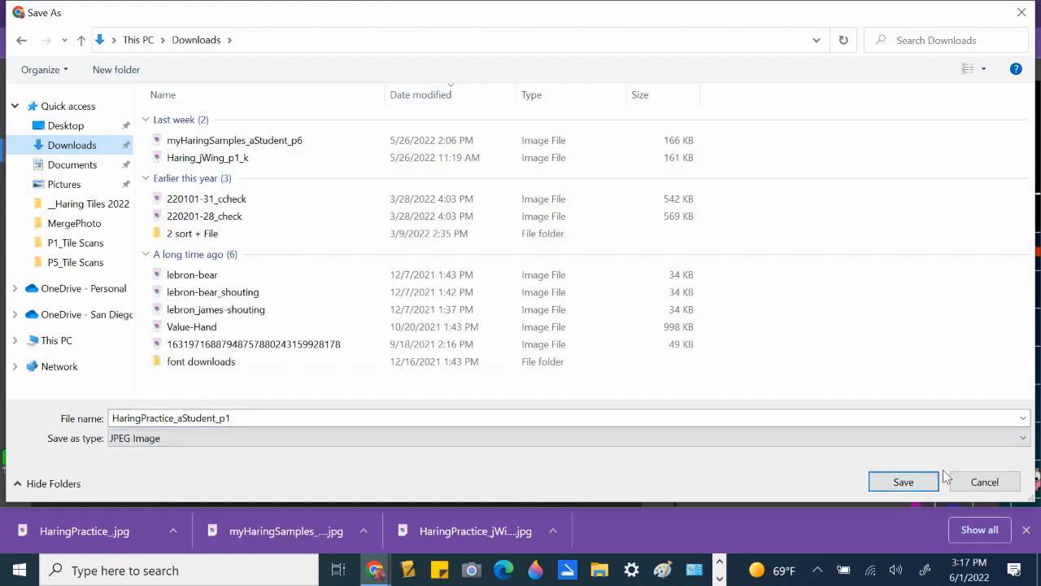
left_click(906, 486)
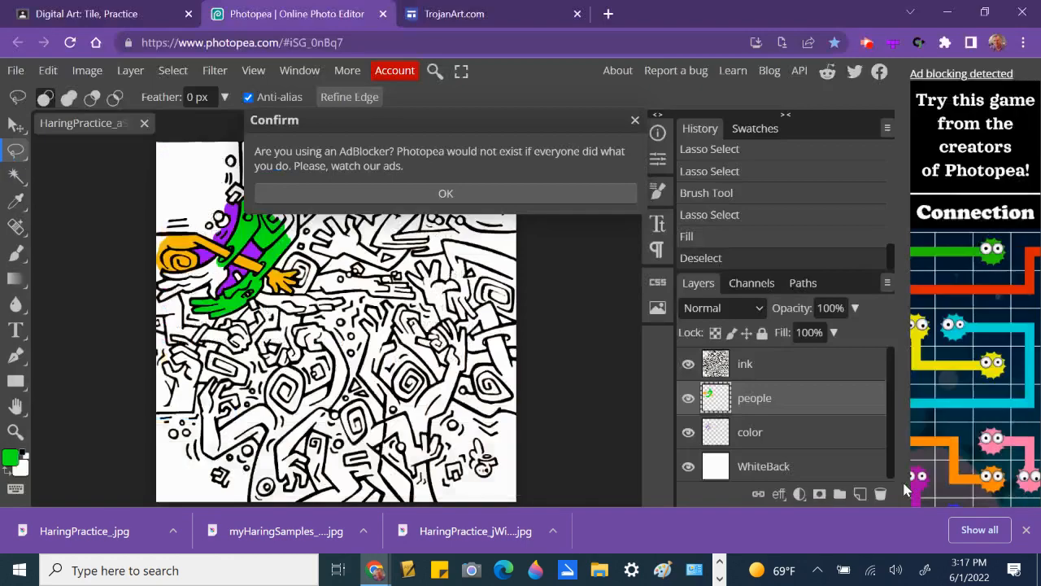
left_click(504, 192)
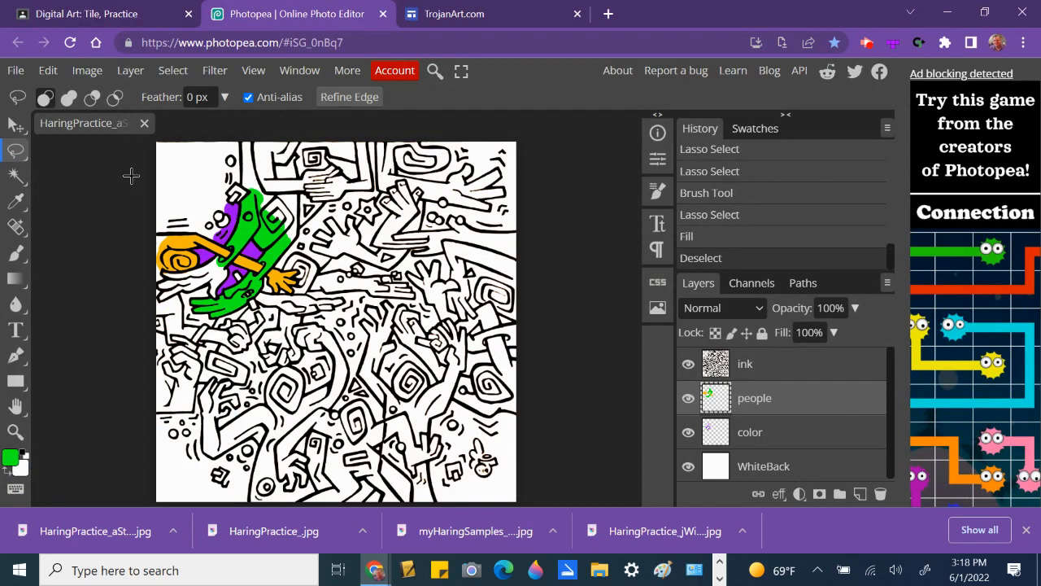
- Close the tile document and reopen the saved PSD HaringPractice_aStudent_p1 from the Desktop
left_click(144, 123)
left_click(15, 71)
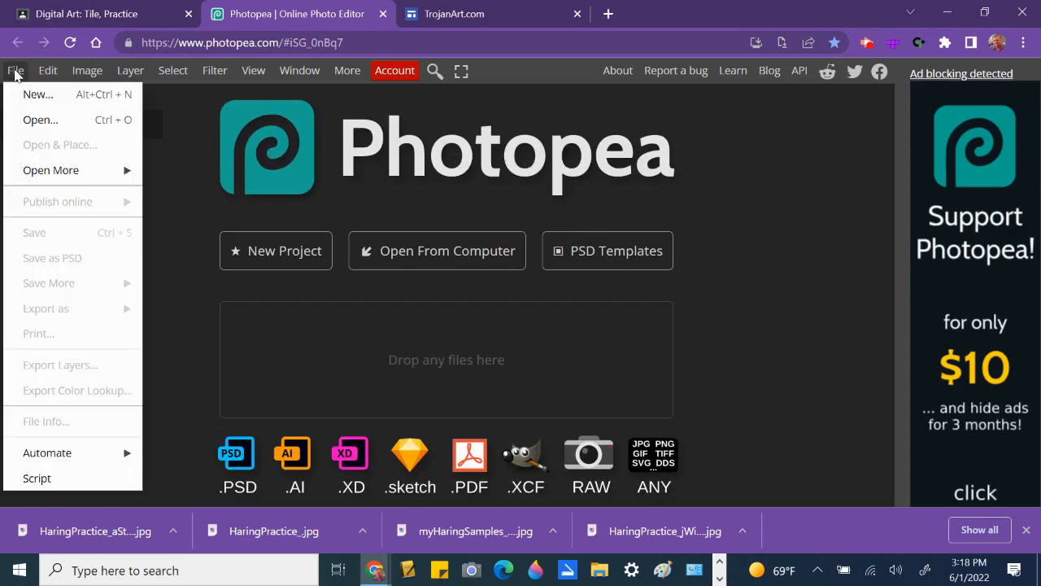
left_click(39, 120)
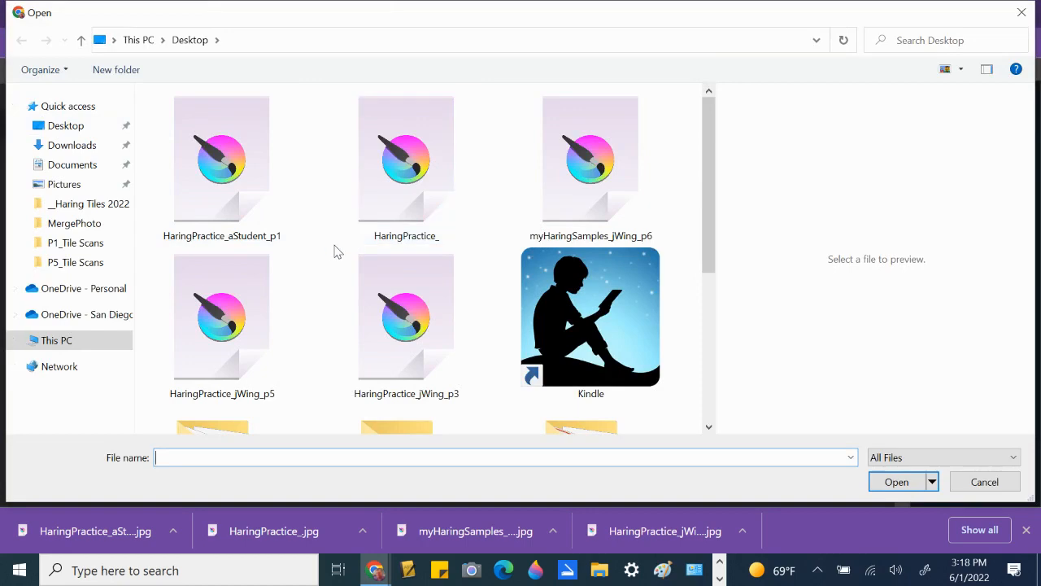
double_click(230, 166)
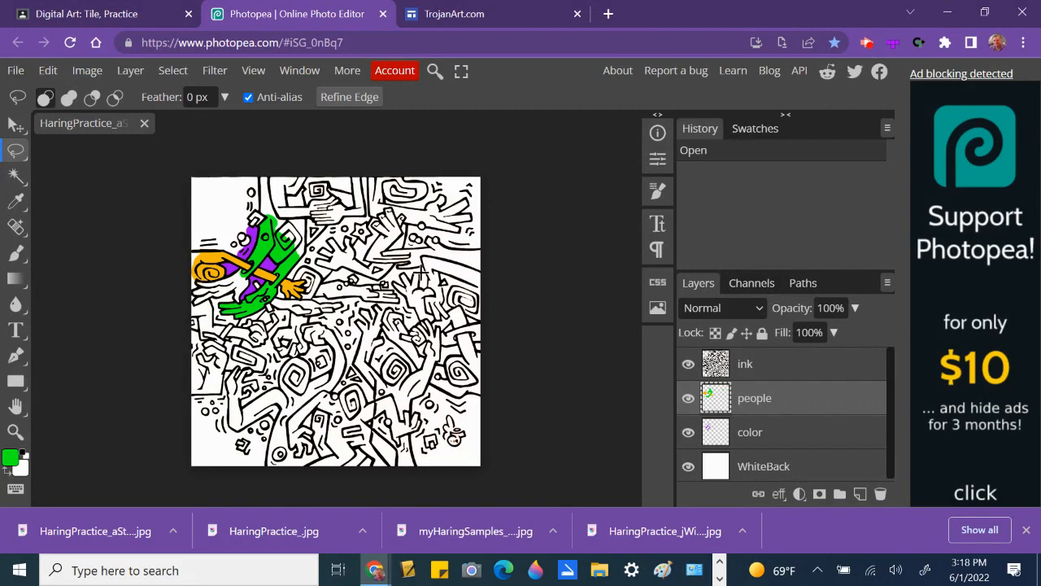
- Check the reopened PSD's layers by selecting ink, people, color and WhiteBack one after another
left_click(767, 367)
left_click(775, 402)
left_click(785, 431)
left_click(787, 471)
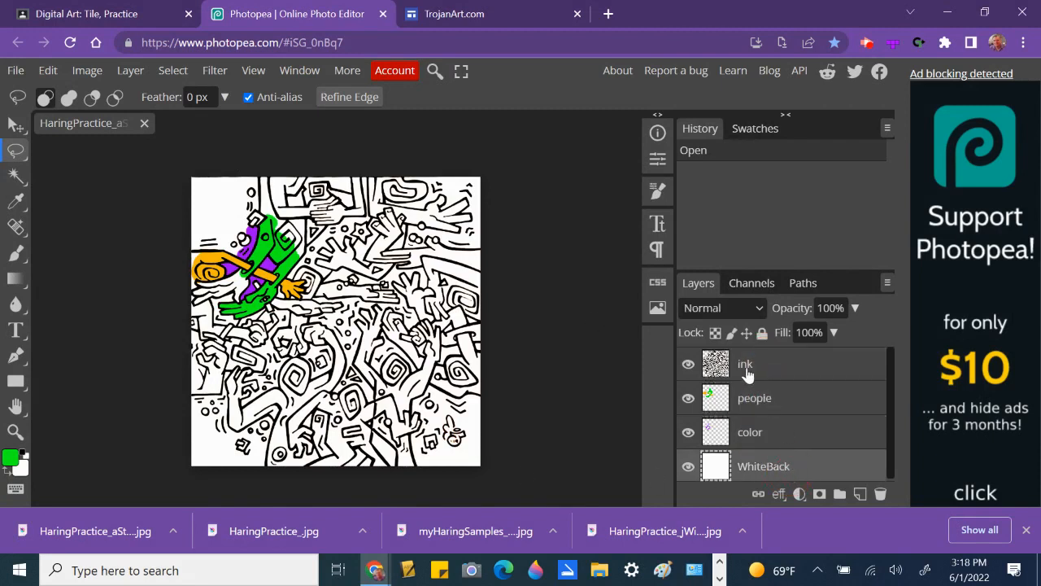
- Close the PSD and open the exported JPG HaringPractice_aStudent_p1 from the Downloads folder
left_click(143, 123)
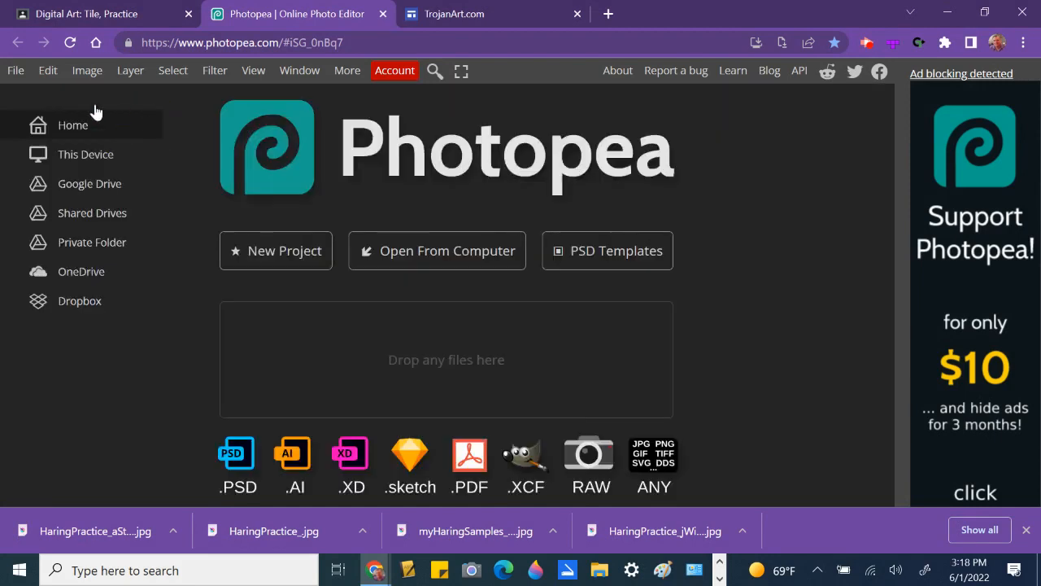
left_click(17, 72)
left_click(37, 115)
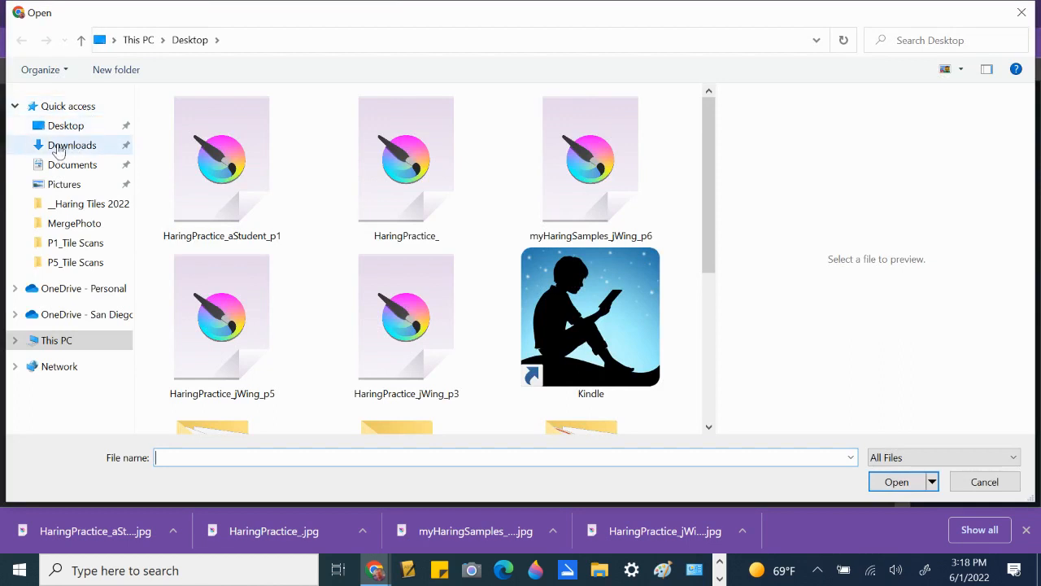
left_click(59, 149)
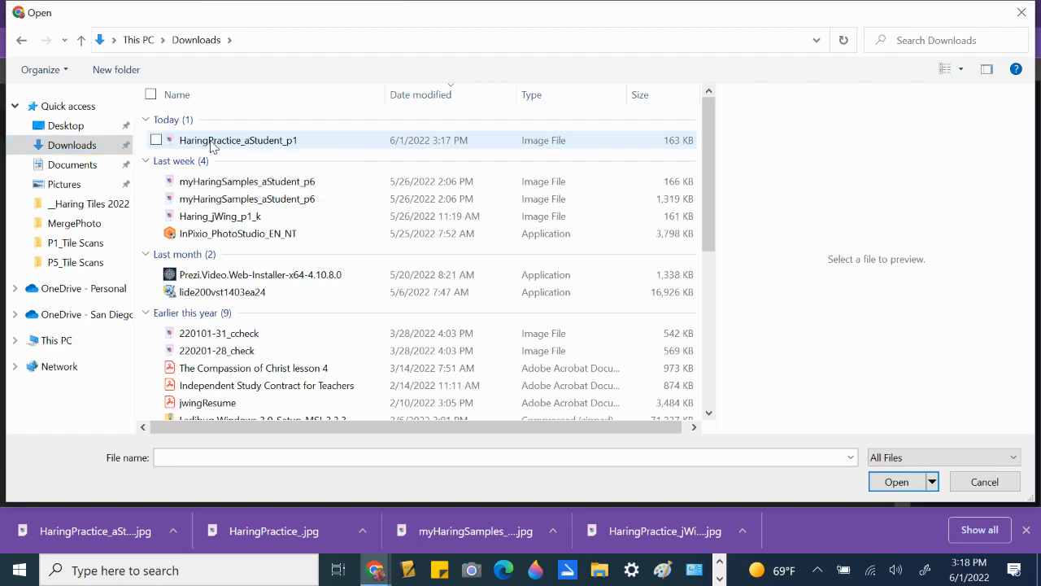
double_click(210, 147)
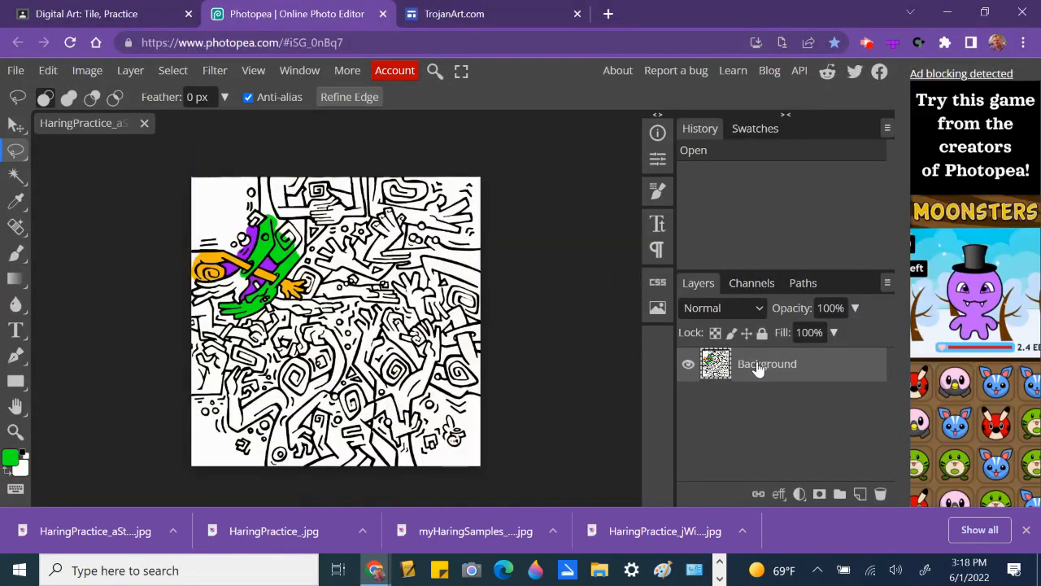